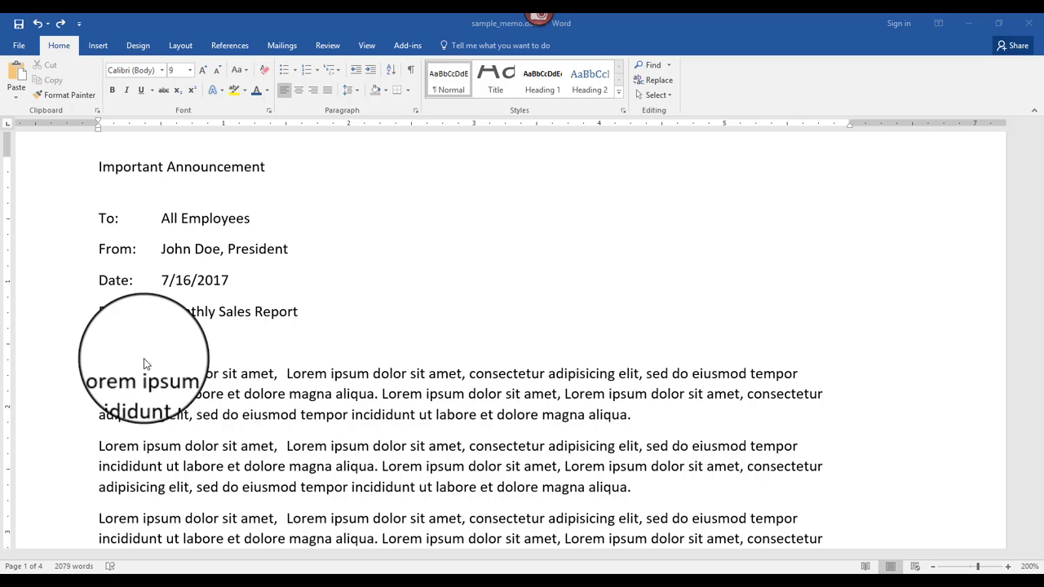
Step: Select the opening words "Lorem ipsum dolor sit amet" in the first line of the first body paragraph
click(100, 373)
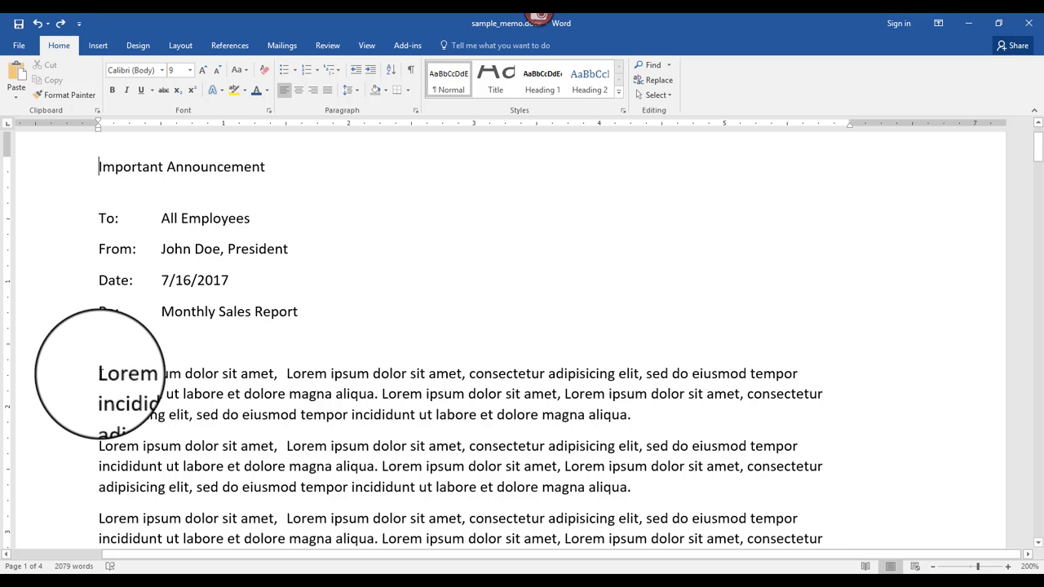
drag(100, 374, 274, 373)
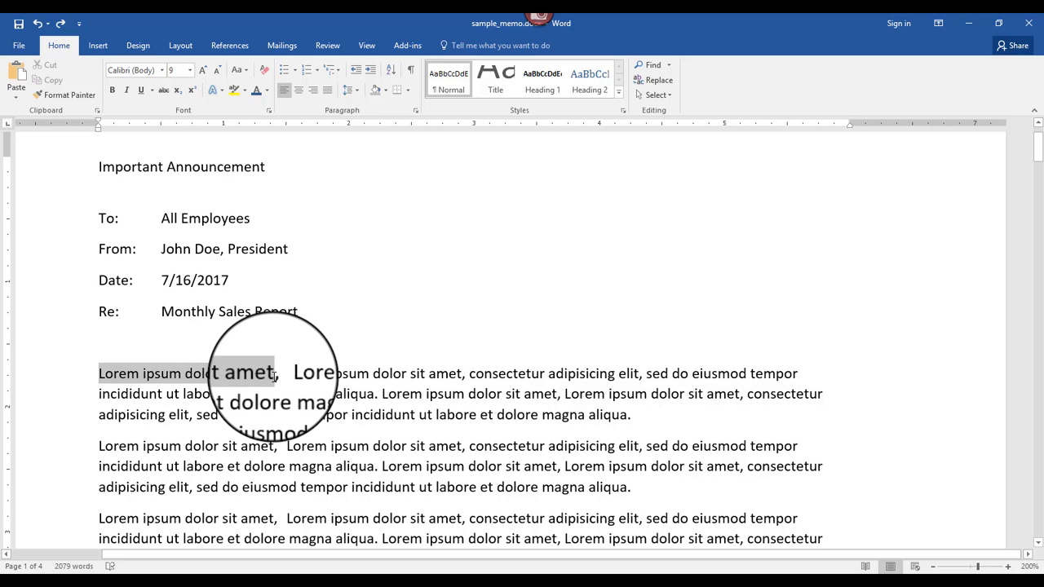
Step: Select text forward character by character from the start of the first body paragraph into the second "dolor" on its first line
click(99, 375)
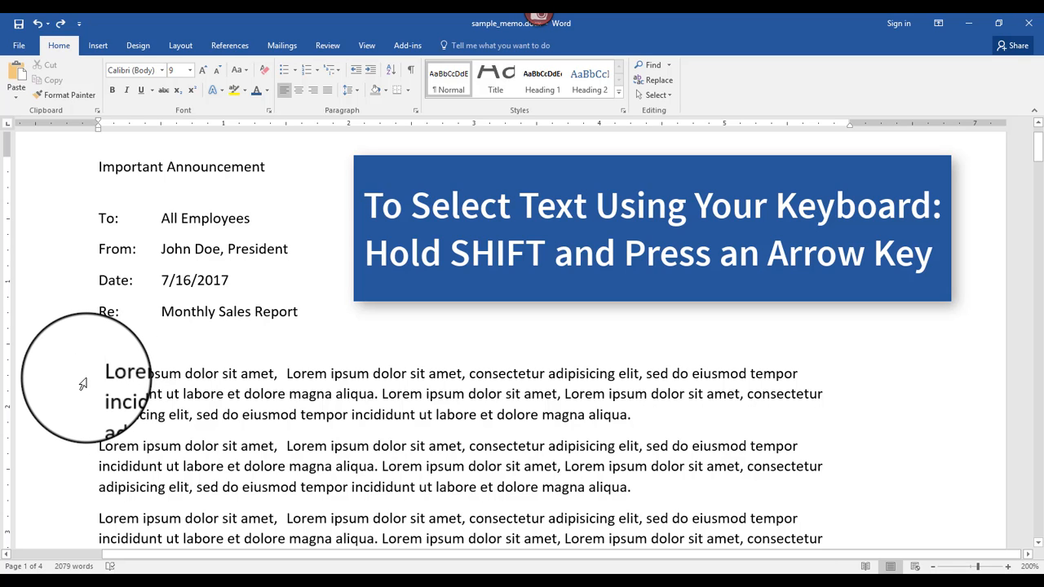
key(shift+Right)
key(shift+Right)
key(shift+Right)
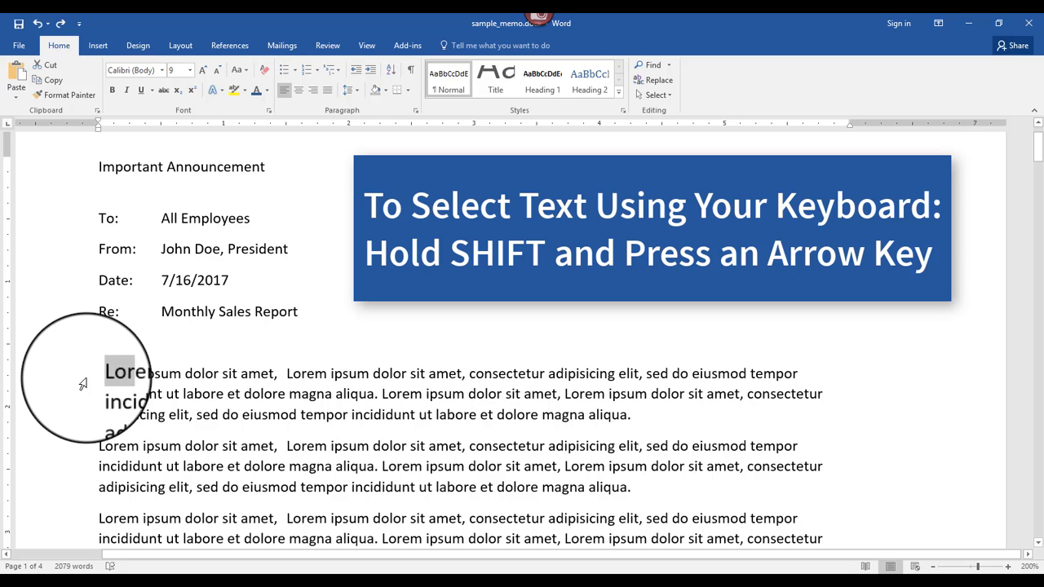
key(shift+Right)
key(shift+Right)
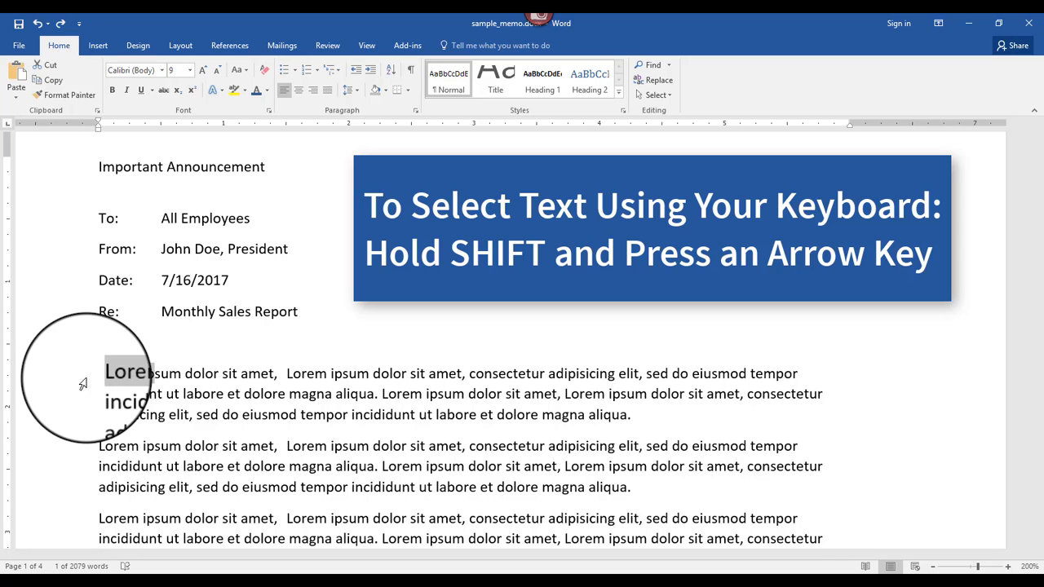
key(shift+Right)
key(shift+Right)
key(shift+Right)
key(shift+Right)
key(shift+Right)
key(shift+Right)
key(shift+Right)
key(shift+Right)
key(shift+Right)
key(shift+Right)
key(shift+Right)
key(shift+Right)
key(shift+Right)
key(shift+Right)
key(shift+Right)
key(shift+Right)
key(shift+Right)
key(shift+Right)
key(shift+Right)
key(shift+Right)
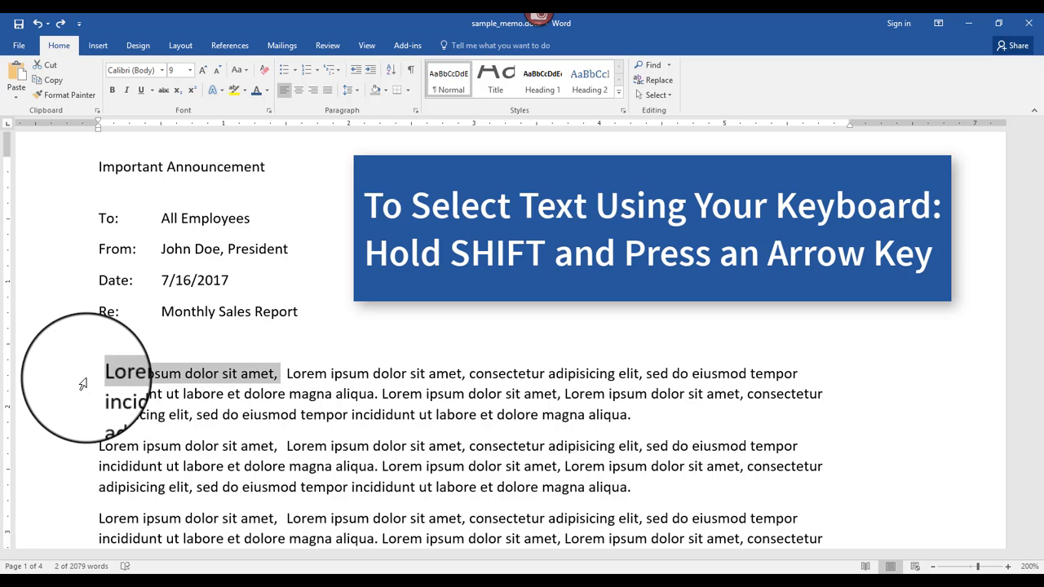
key(shift+Right)
key(shift+Right)
key(shift+Right)
key(shift+Right)
key(shift+Right)
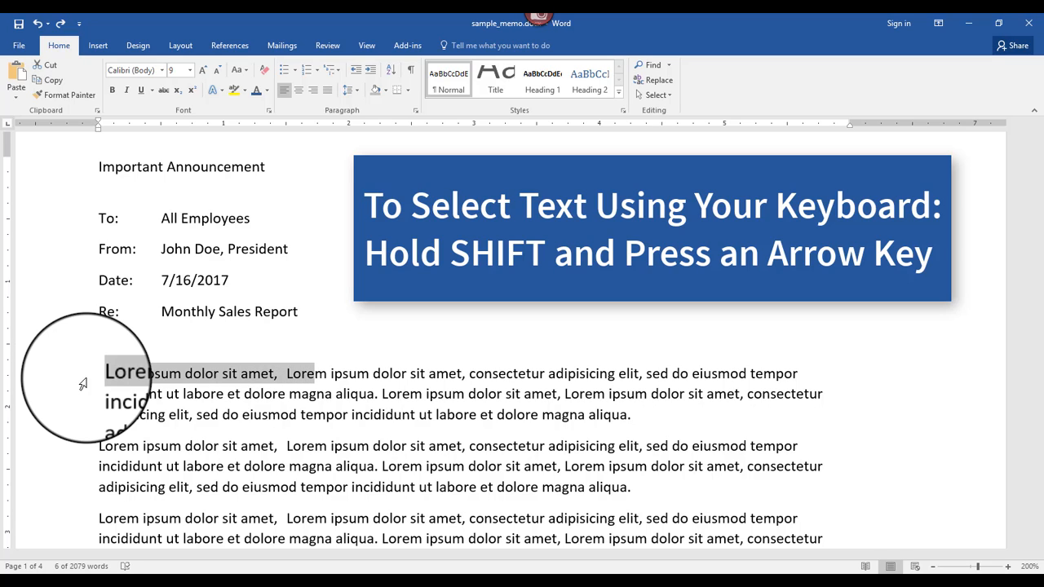
key(shift+Right)
key(shift+Right)
key(shift+Right)
key(shift+Right)
key(shift+Right)
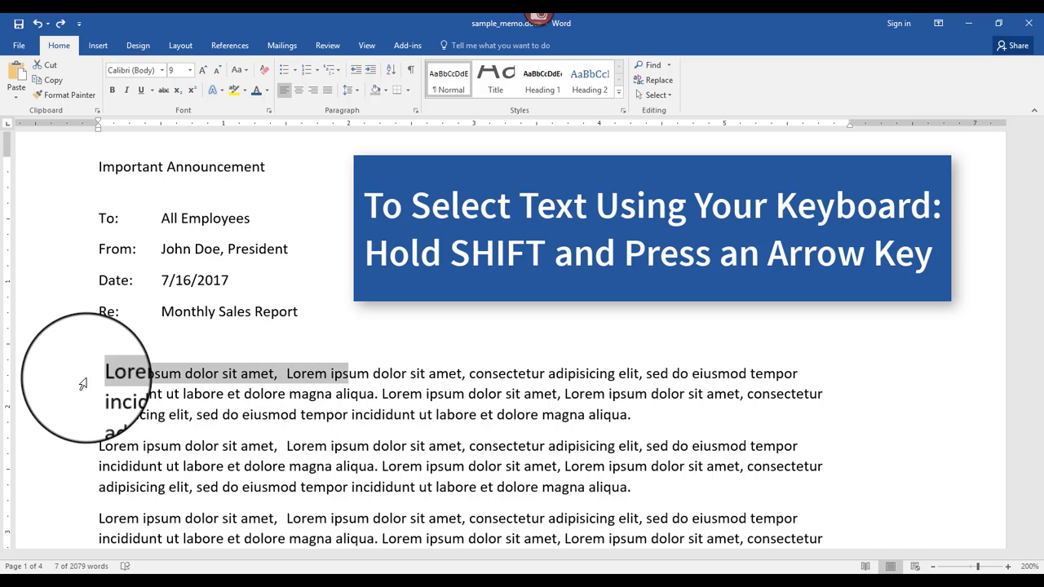
key(shift+Right)
key(shift+Right)
key(shift+Right)
key(shift+Right)
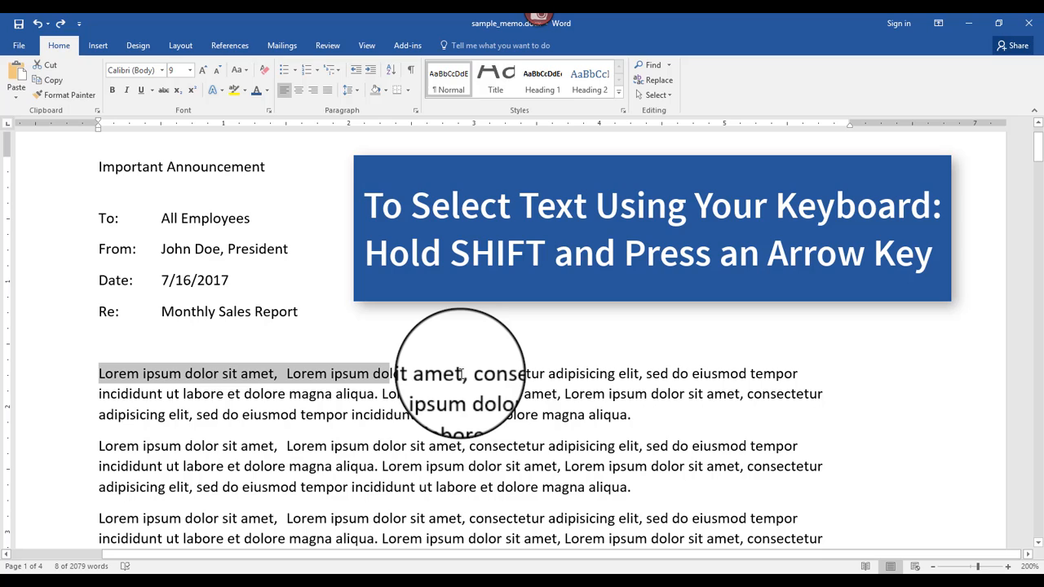
Step: Select text backward character by character from the second "amet" to the first "dolor" in the first body line
click(454, 369)
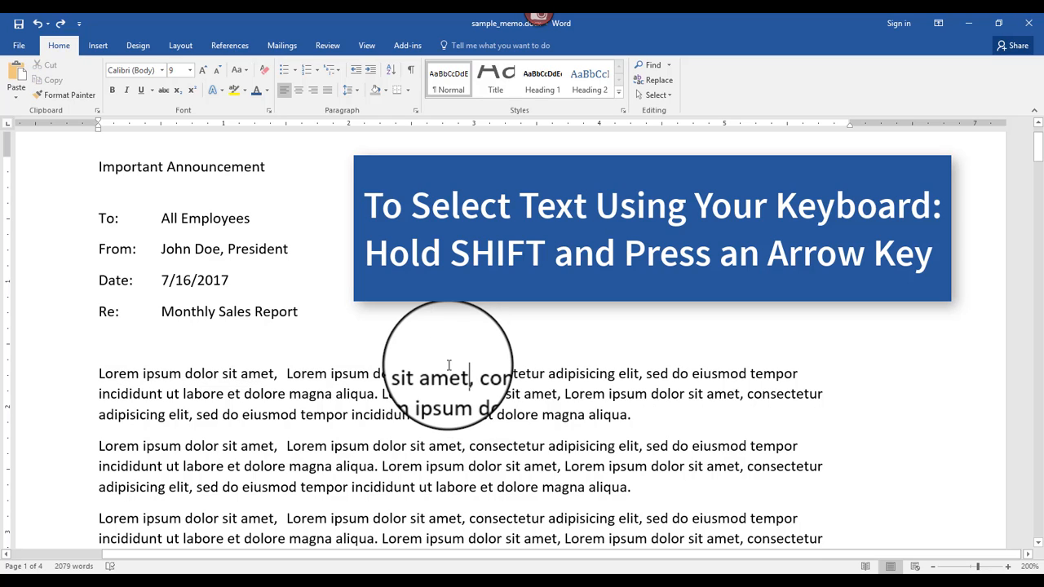
key(shift+Left)
key(shift+Left)
key(shift+Left)
key(shift+Left)
key(shift+Left)
key(shift+Left)
key(shift+Left)
key(shift+Left)
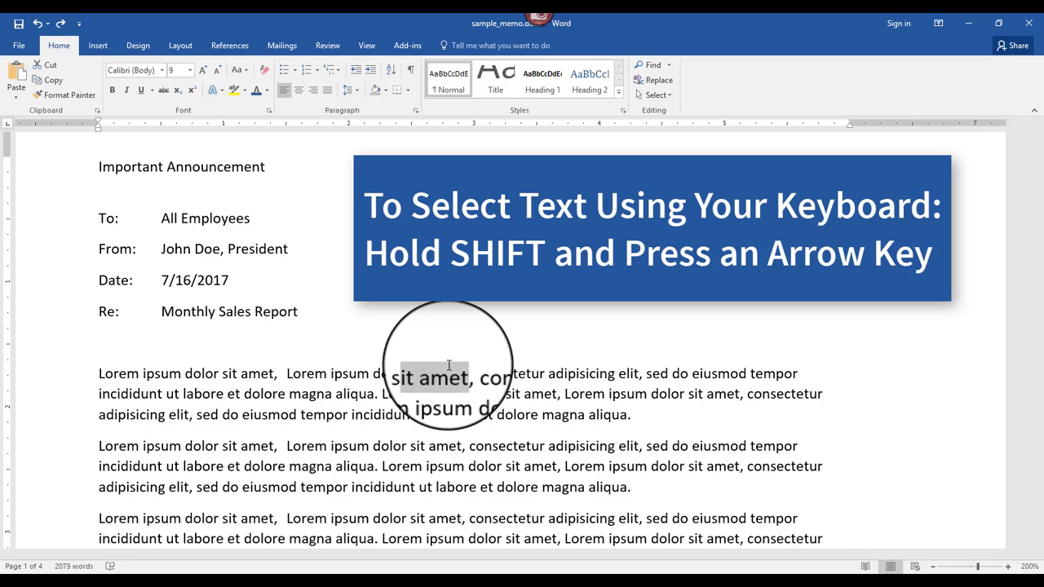
key(shift+Left)
key(shift+Left)
key(shift+Left)
key(shift+Left)
key(shift+Left)
key(shift+Left)
key(shift+Left)
key(shift+Left)
key(shift+Left)
key(shift+Left)
key(shift+Left)
key(shift+Left)
key(shift+Left)
key(shift+Left)
key(shift+Left)
key(shift+Left)
key(shift+Left)
key(shift+Left)
key(shift+Left)
key(shift+Left)
key(shift+Left)
key(shift+Left)
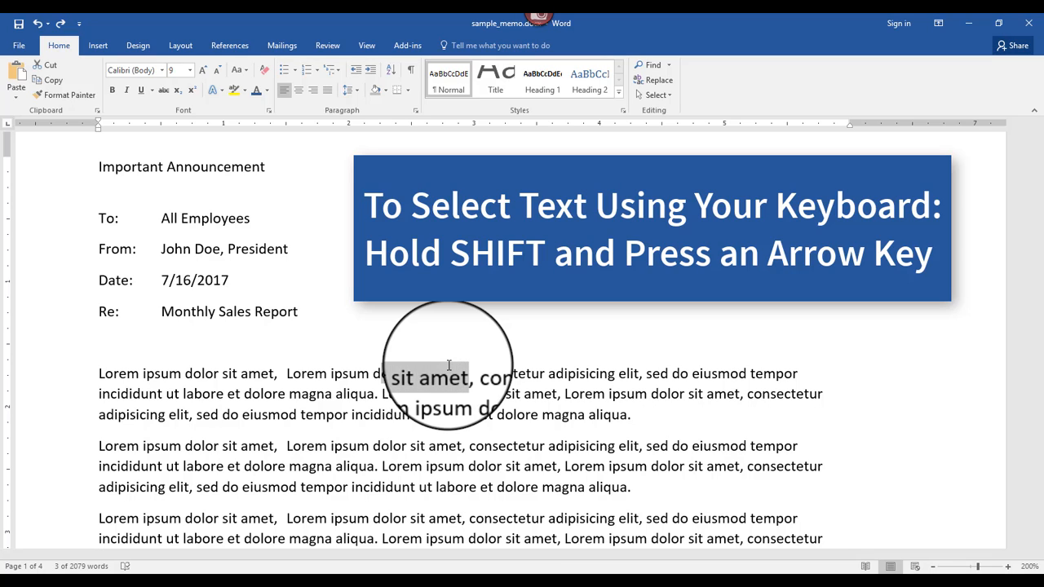
key(shift+Left)
key(shift+Left)
key(shift+Left)
key(shift+Left)
key(shift+Left)
key(shift+Left)
key(shift+Left)
key(shift+Left)
key(shift+Left)
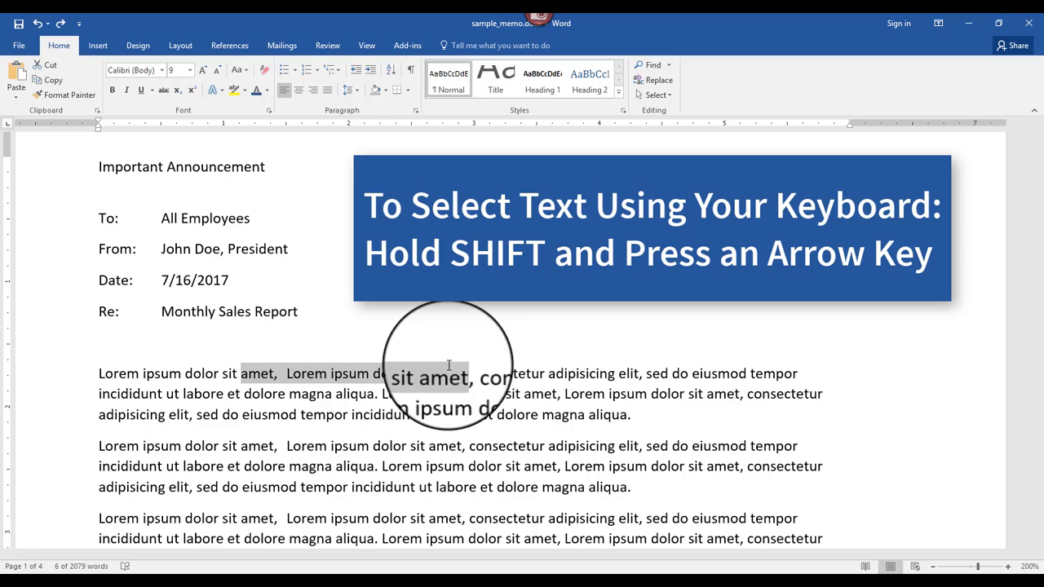
key(shift+Left)
key(shift+Left)
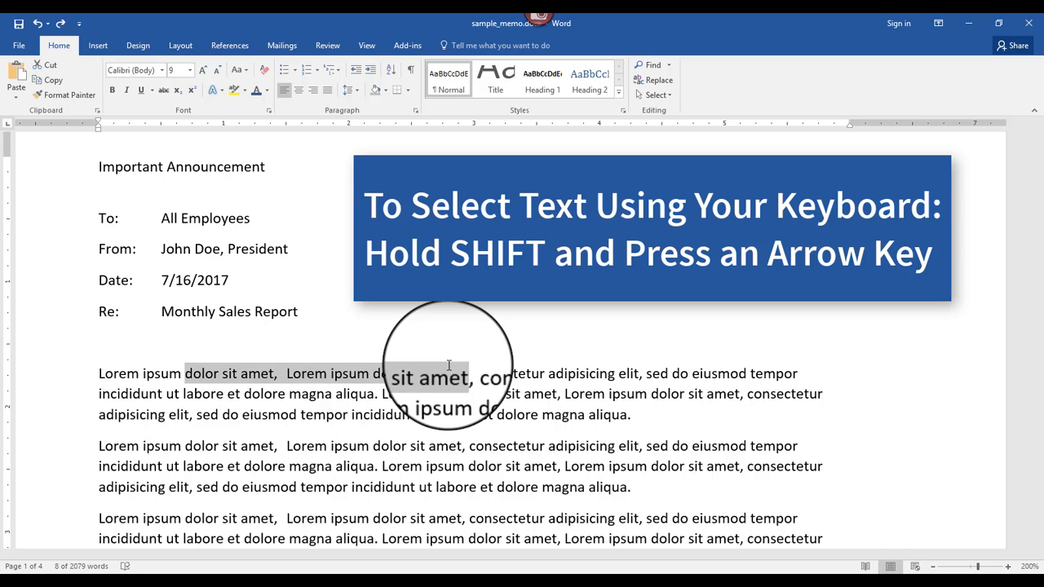
Step: Select text downward line by line from "consectetur" in the first body line into the second body paragraph
click(471, 372)
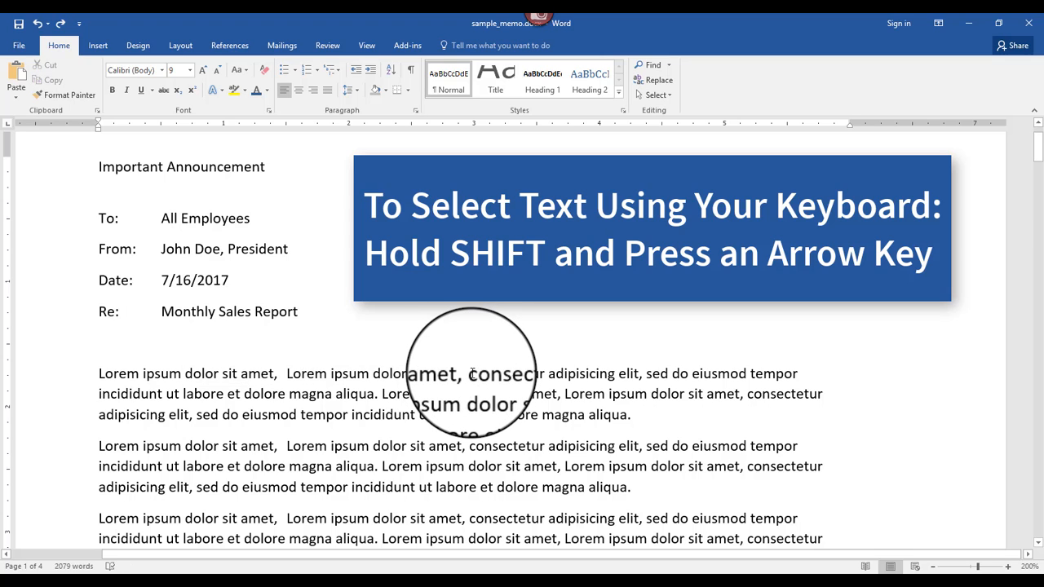
key(shift+Down)
key(shift+Down)
key(shift+Down)
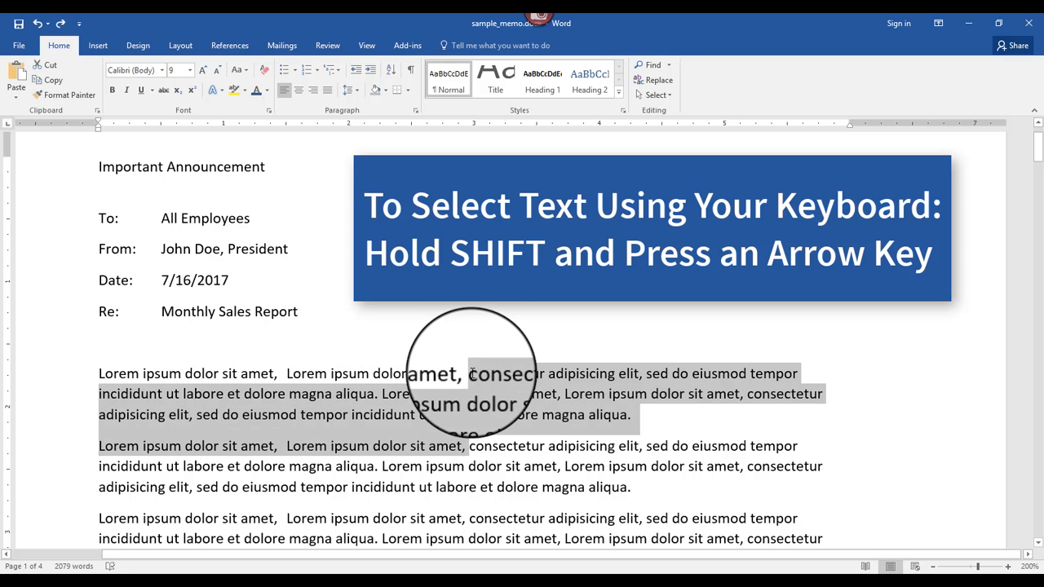
key(shift+Down)
Step: Select text upward from before "et dolore" in the second body paragraph's last line to the first body line, and clear the selection
click(490, 499)
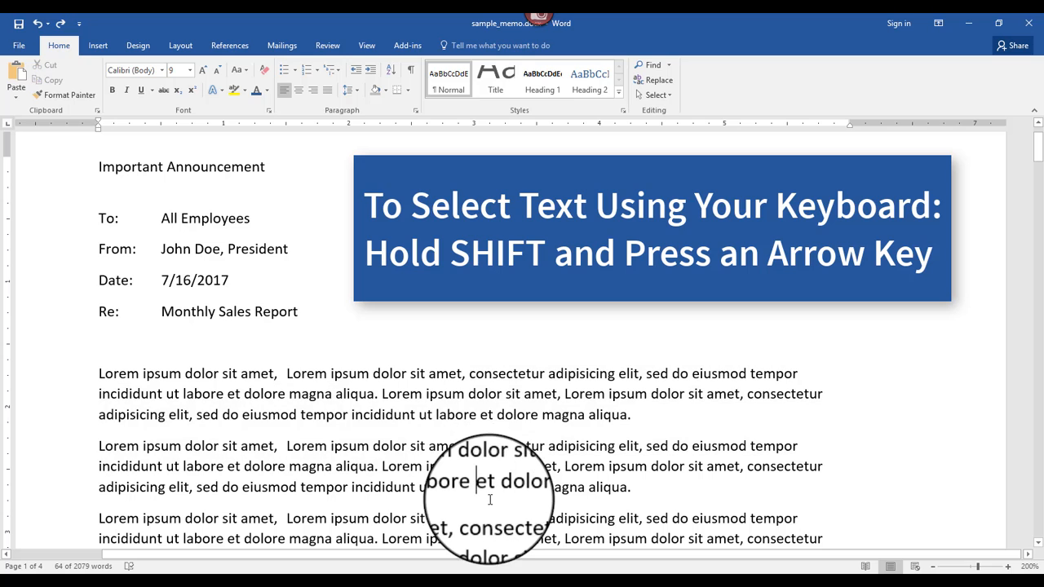
key(shift+Up)
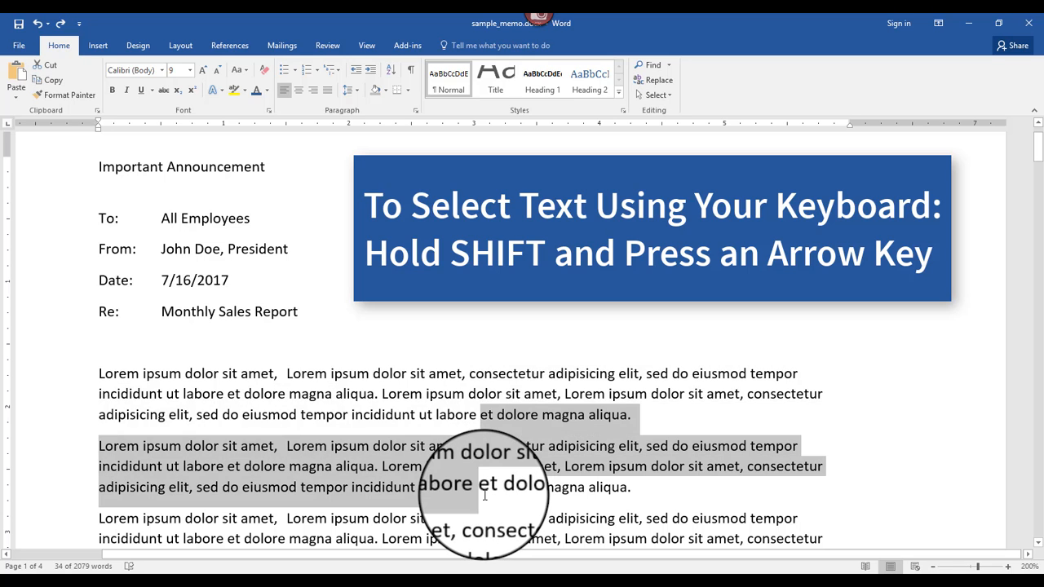
key(shift+Up)
key(shift+Up)
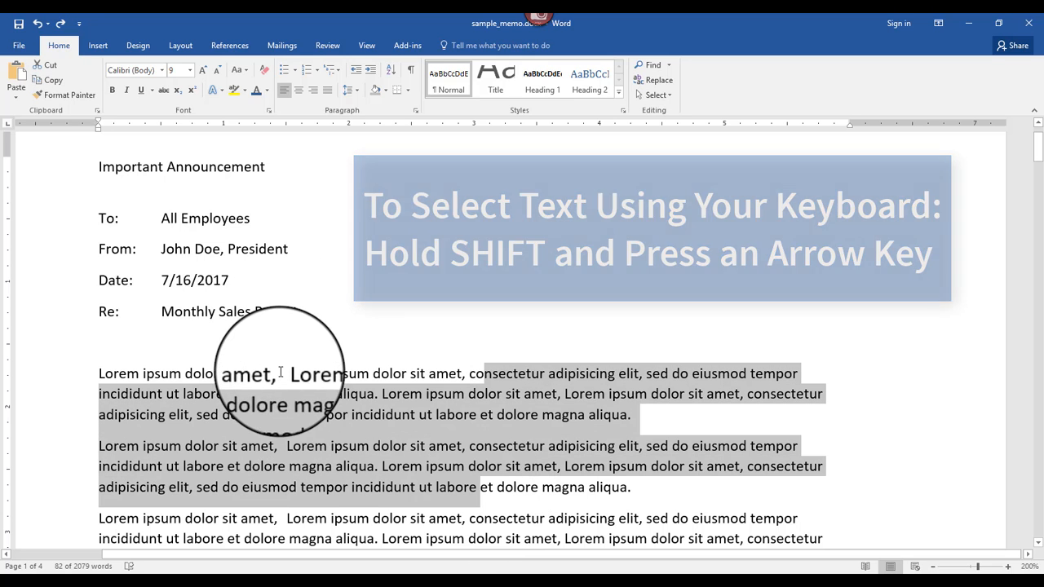
click(285, 374)
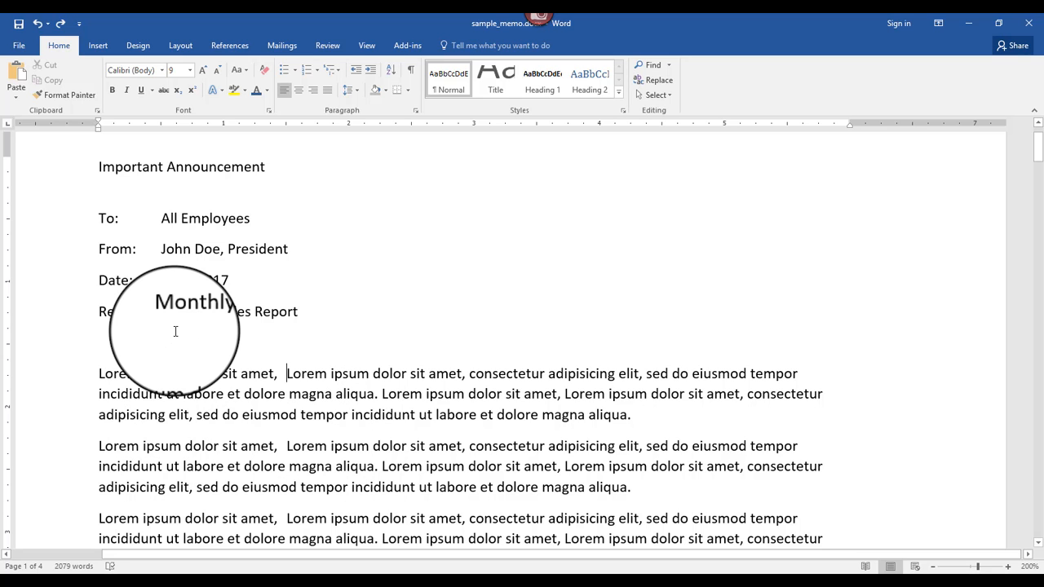
Step: Select the single word "Employees" in the To line
double_click(215, 217)
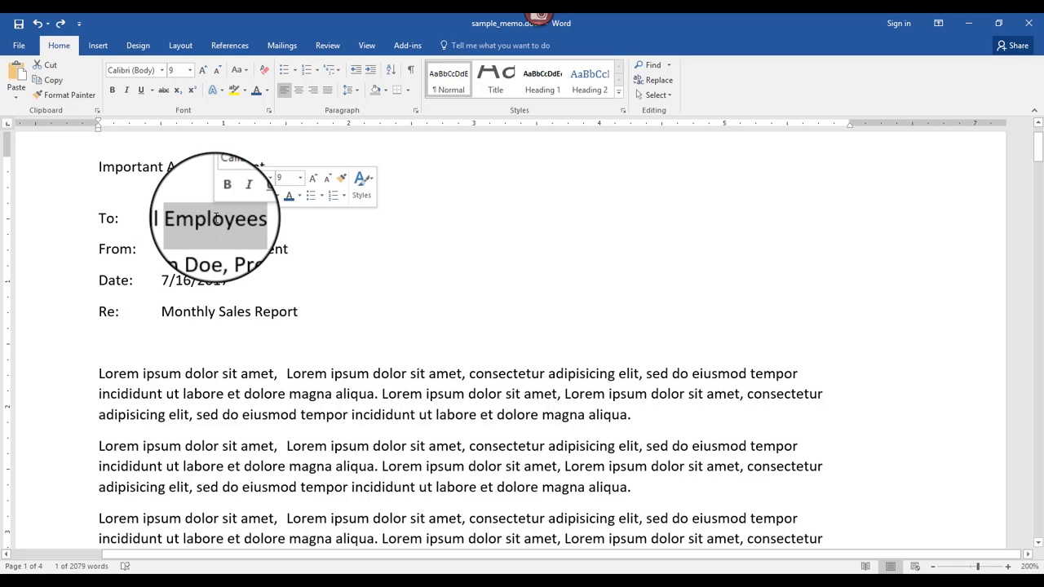
click(238, 218)
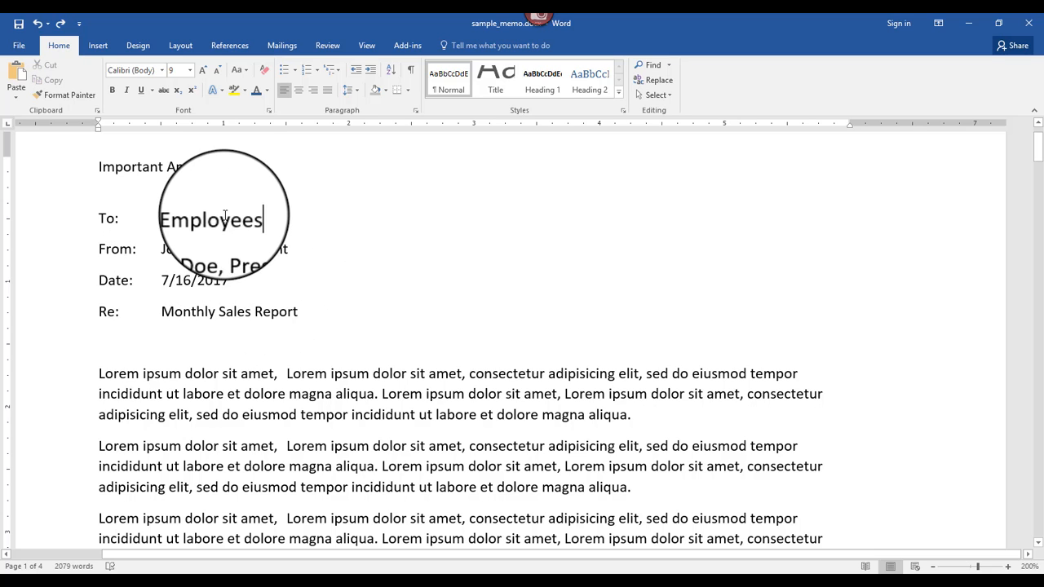
double_click(223, 219)
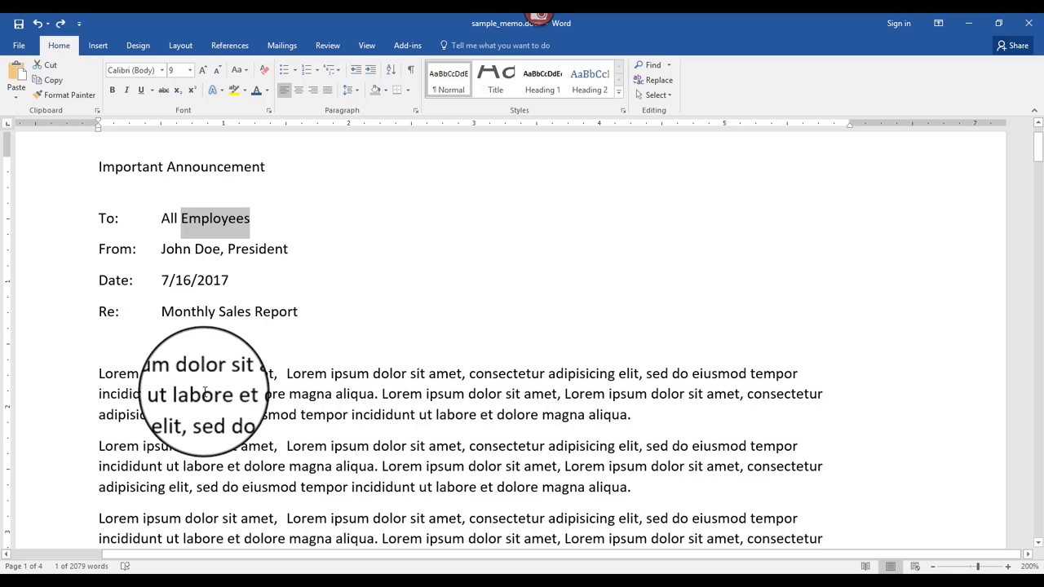
Step: Select the word "labore" and extend the selection to the whole first body paragraph
click(208, 396)
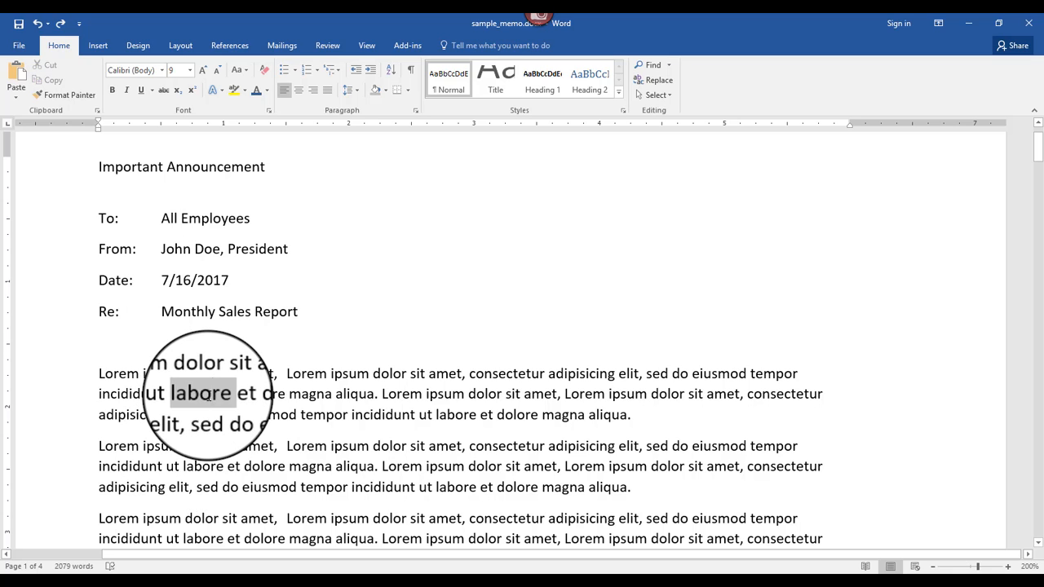
triple_click(208, 396)
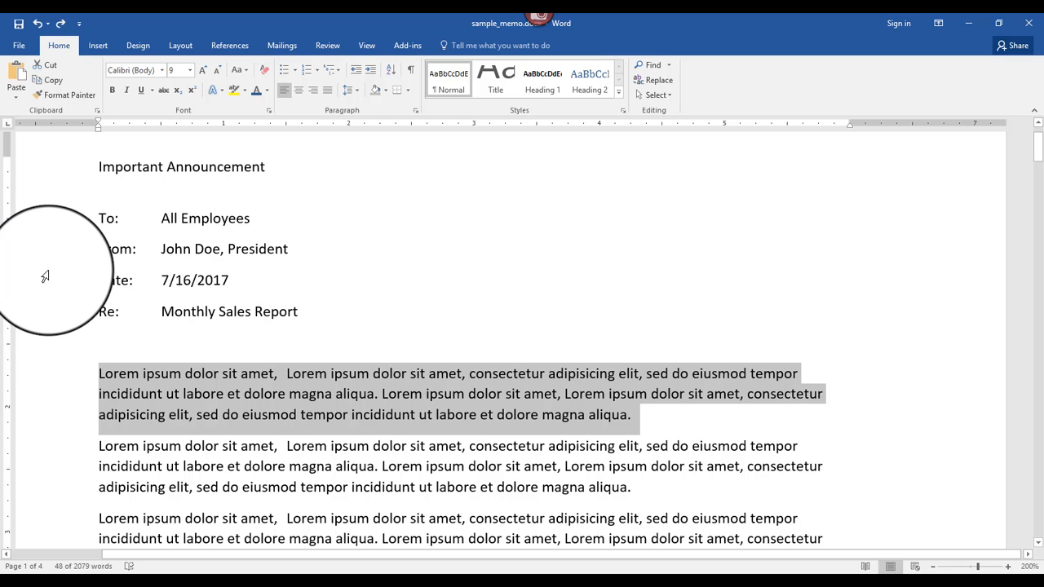
Step: Select the Date line, extend the selection to the entire document, and clear it
click(45, 277)
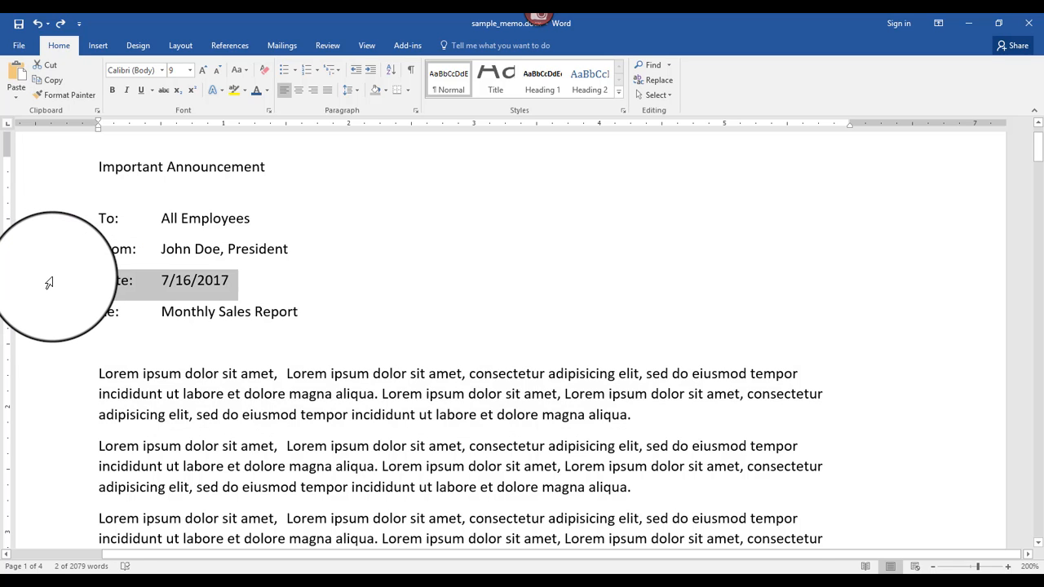
triple_click(49, 283)
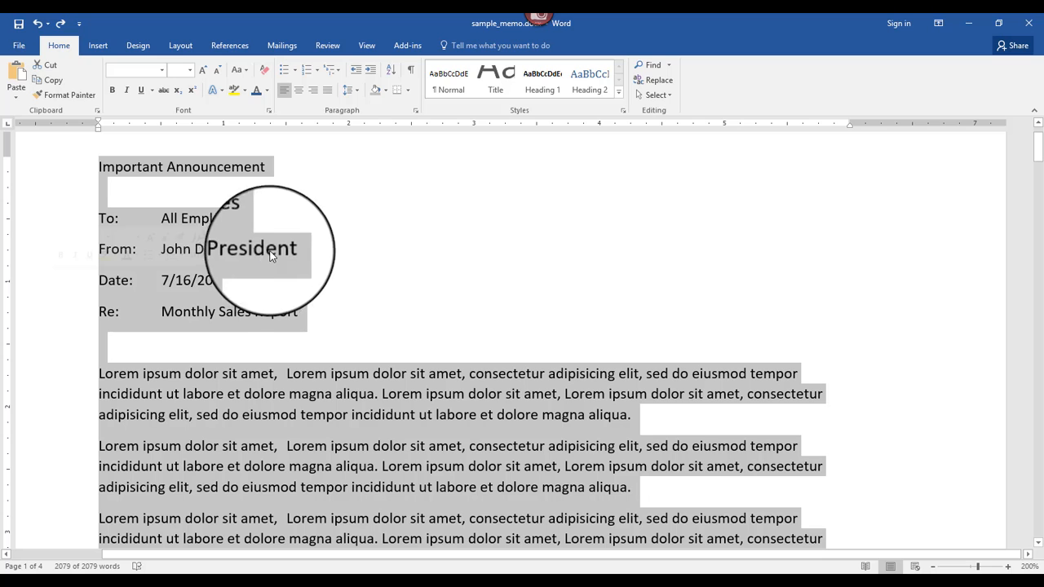
click(350, 240)
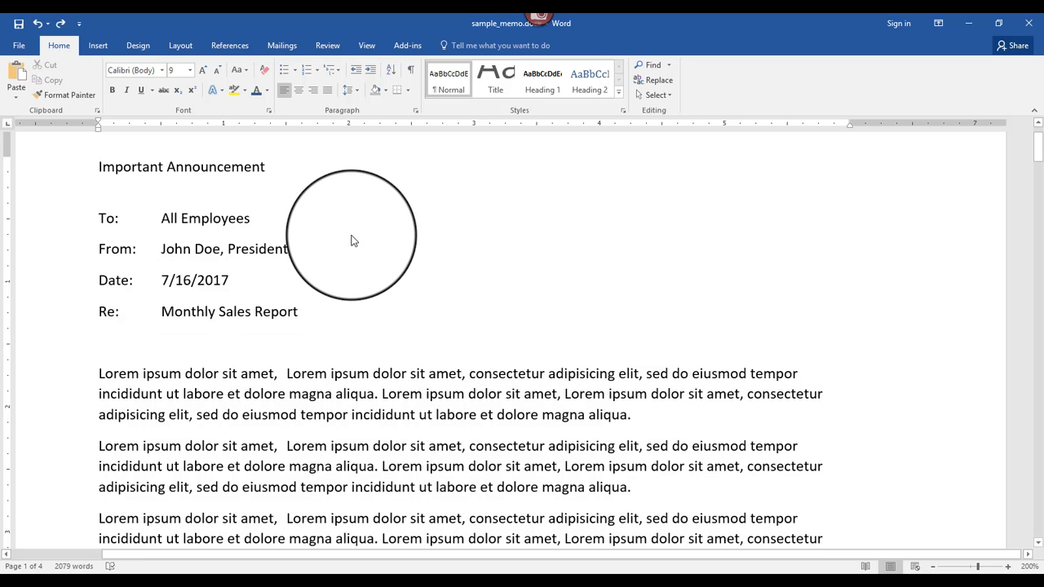
Step: Select the "Important Announcement" line, the To line and the first body line one at a time, ending with the To line, and deselect
click(37, 171)
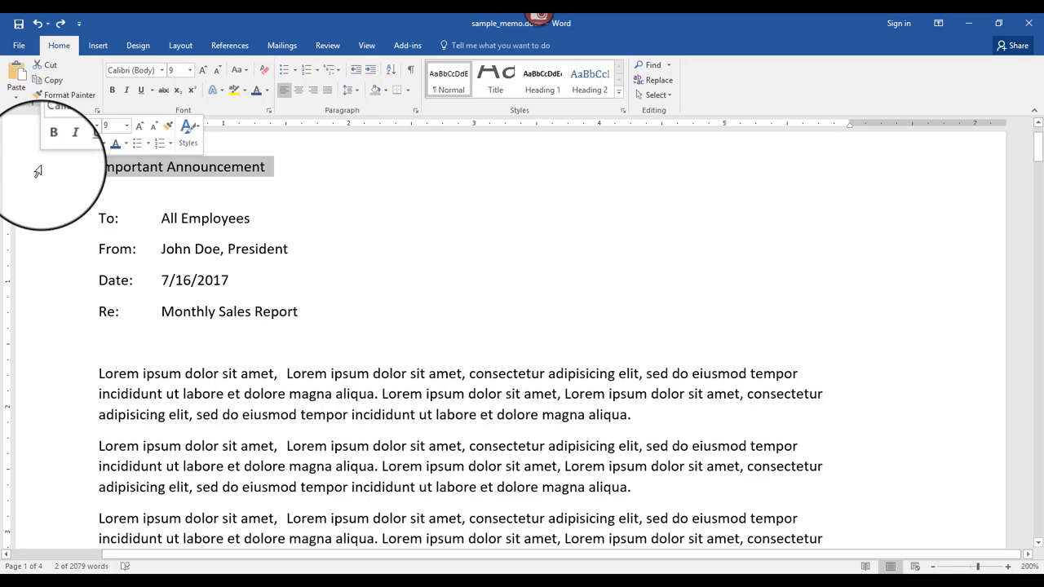
click(50, 225)
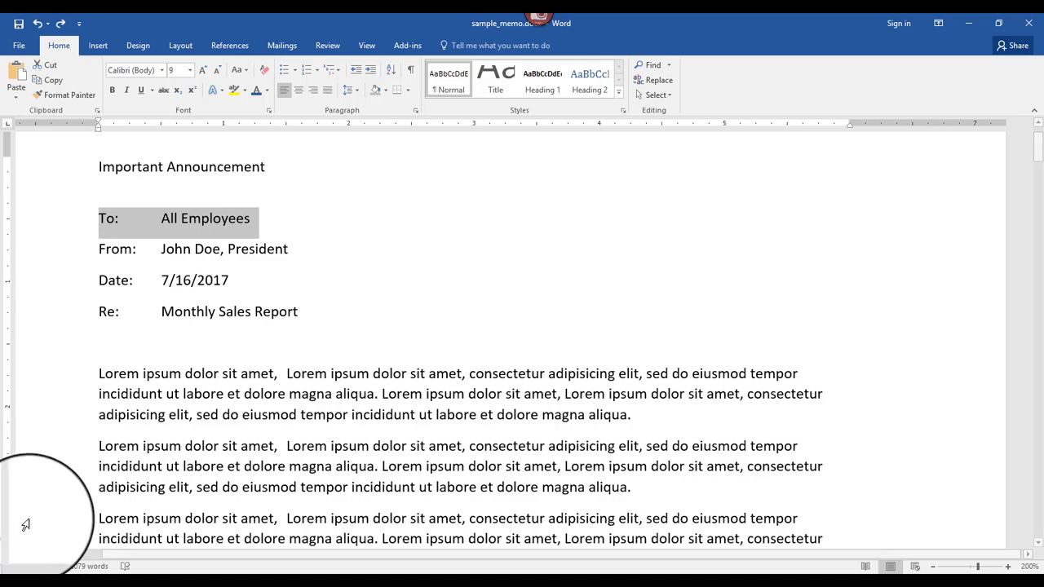
click(35, 377)
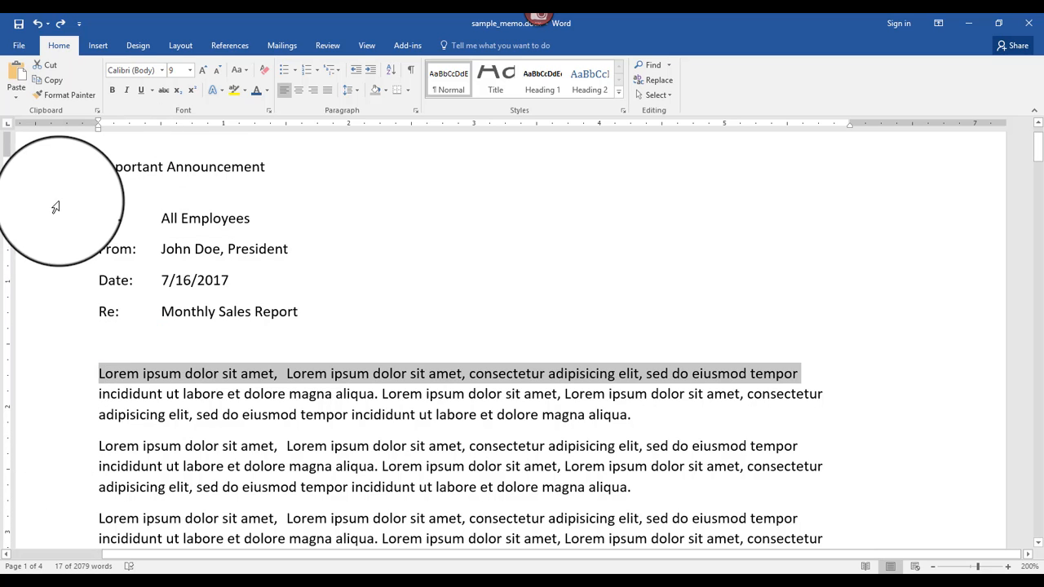
click(38, 226)
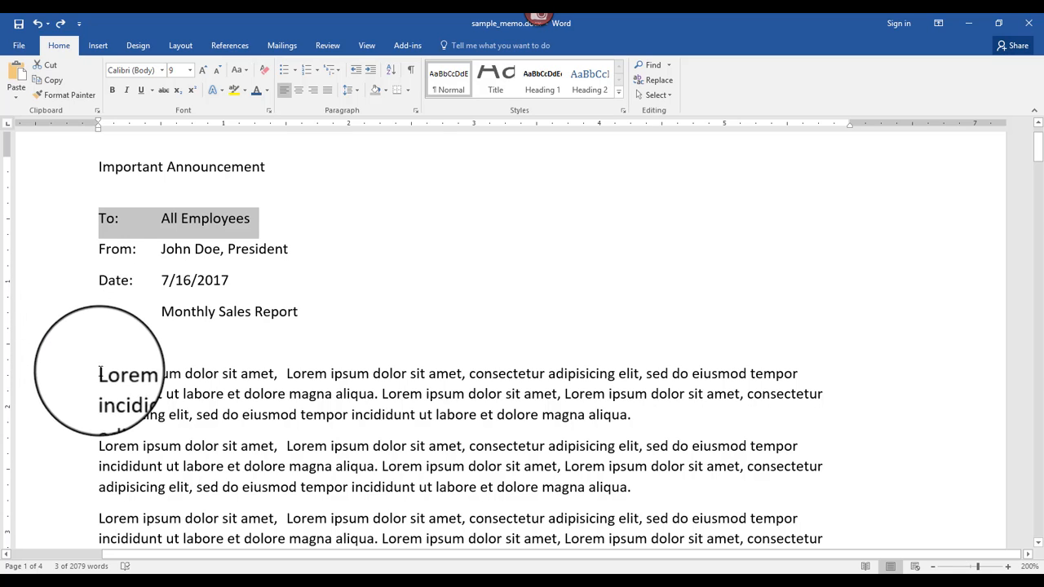
click(97, 373)
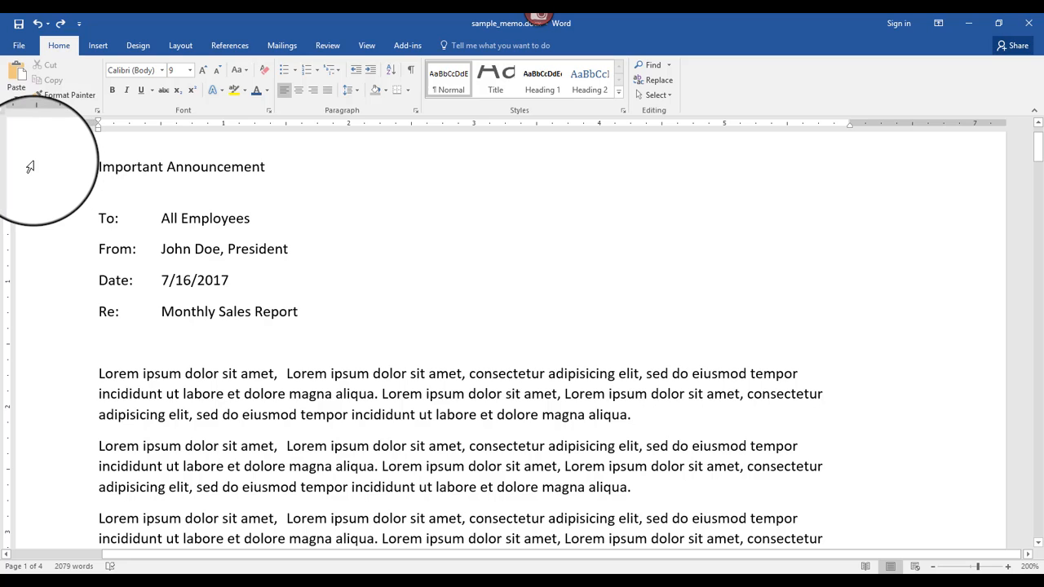
Step: Select the "Important Announcement" line and look over the available underline styles and highlight colors
click(28, 166)
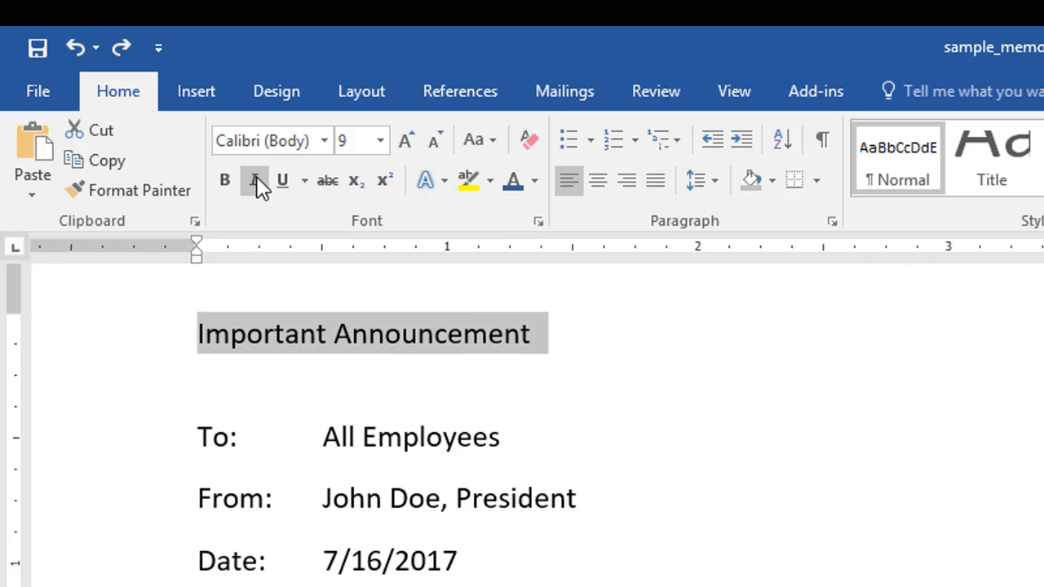
click(305, 181)
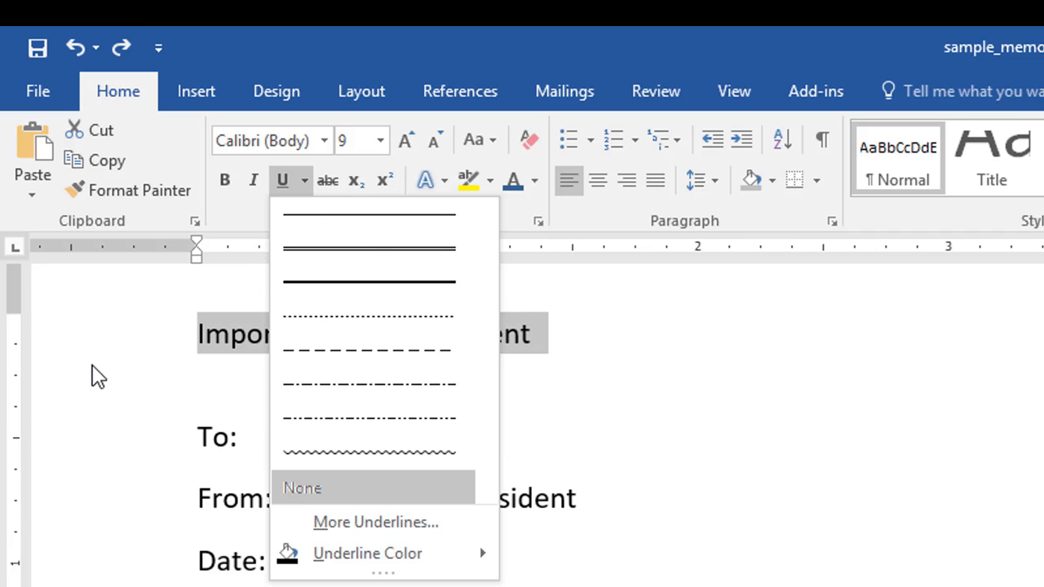
click(125, 344)
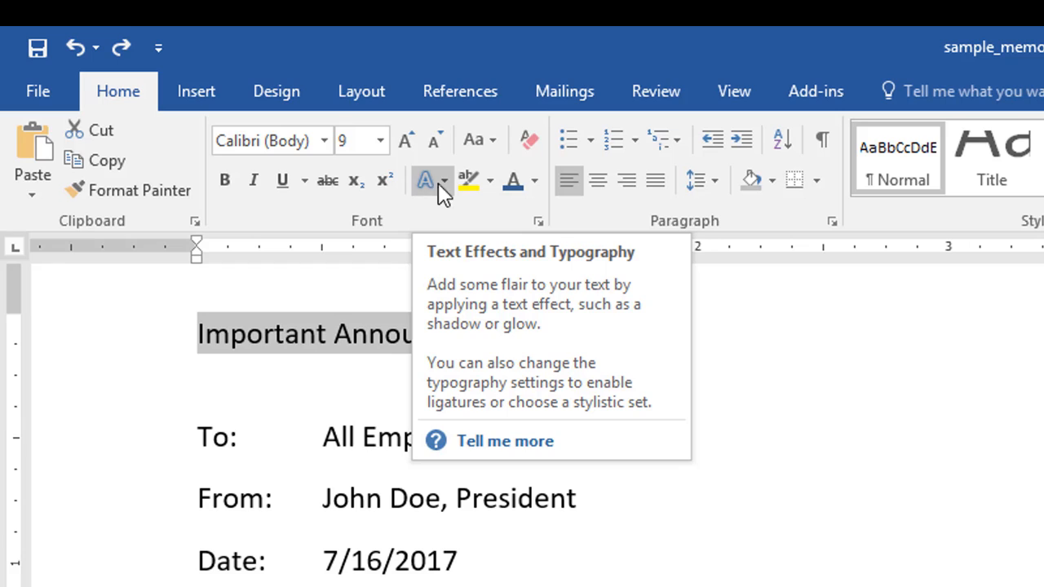
click(488, 181)
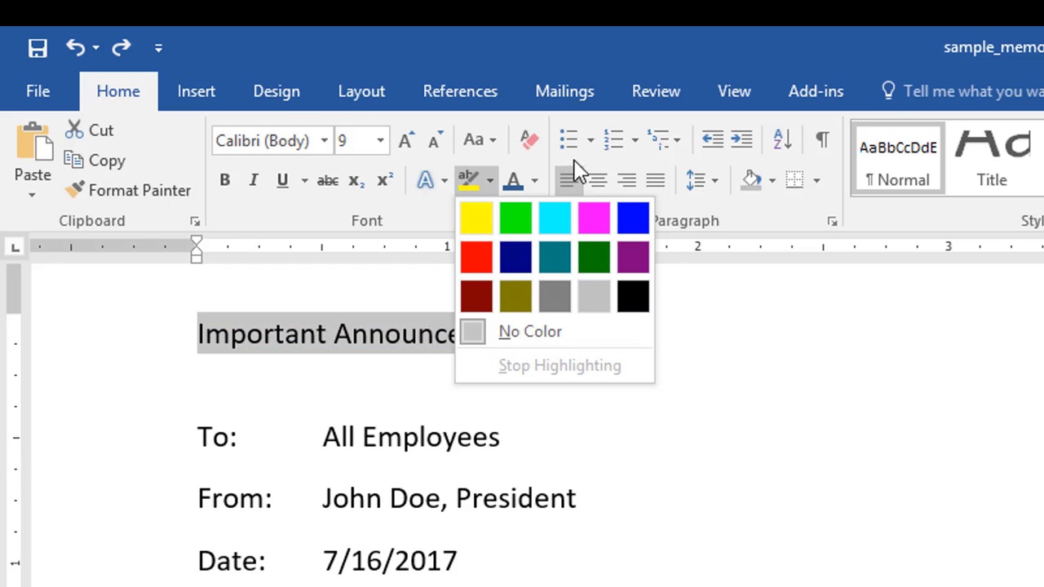
Step: Set the font color of the "Important Announcement" title to Dark Blue, Text 2, Lighter 40%
click(535, 181)
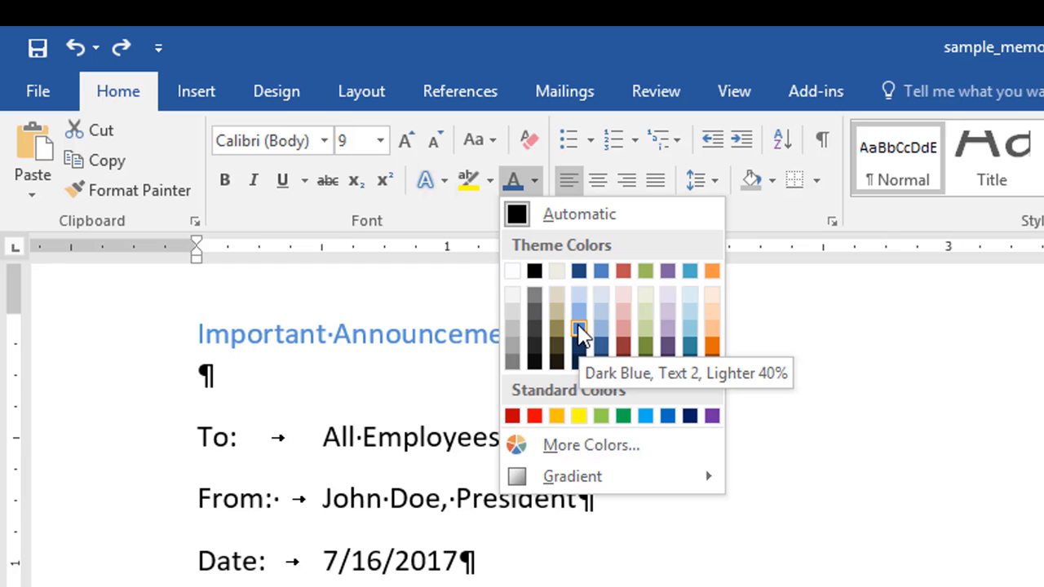
click(579, 330)
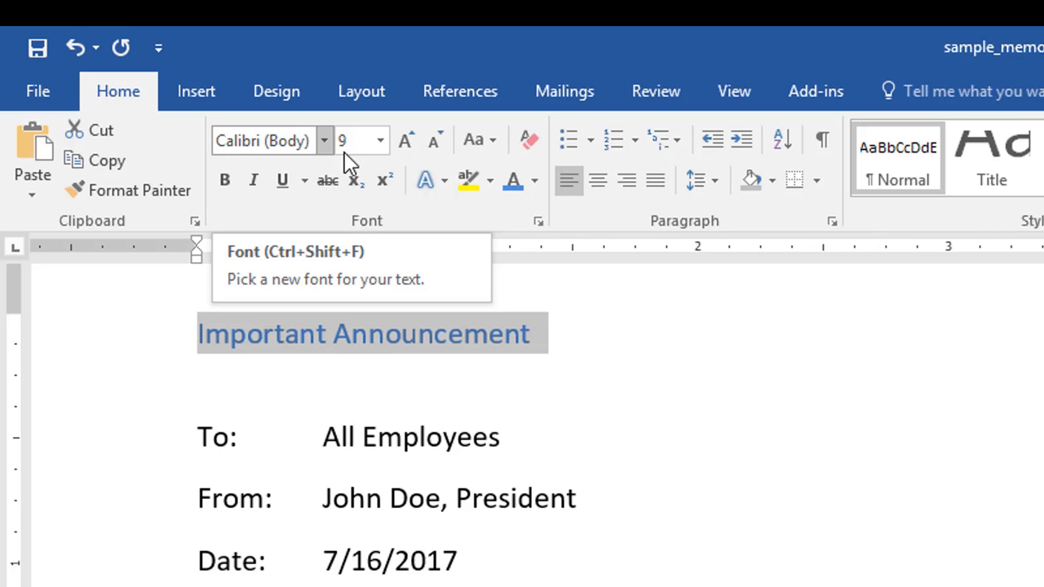
Step: Shrink the title's font size to 7, grow it back to 9, and view the letter-case options
click(438, 147)
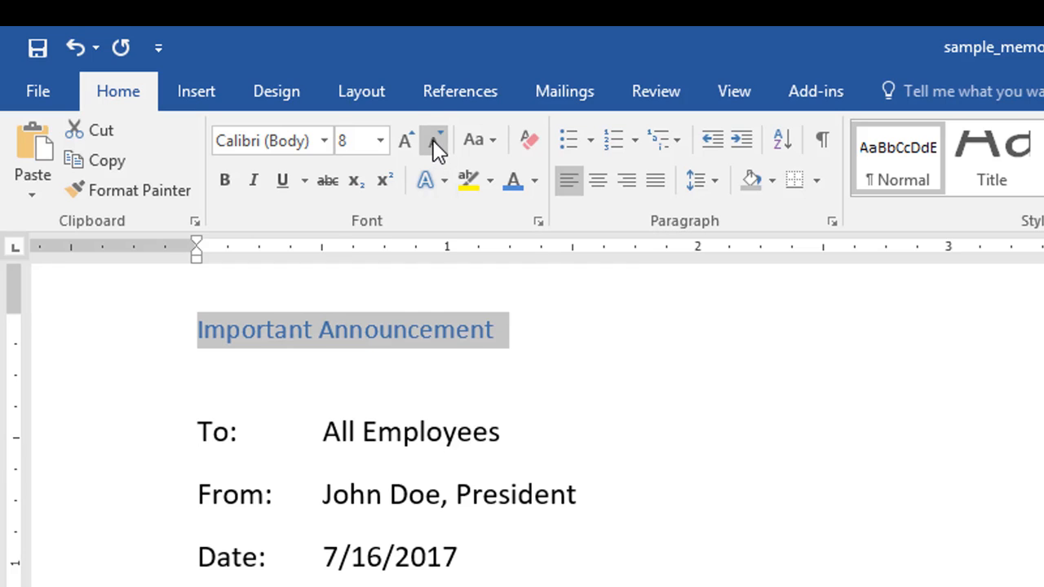
click(433, 145)
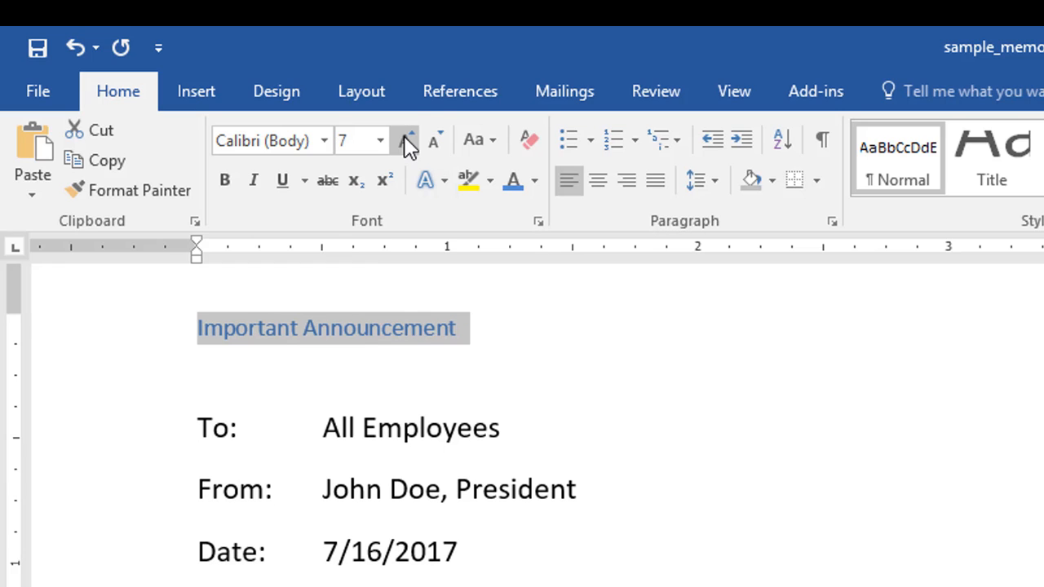
click(406, 140)
click(405, 140)
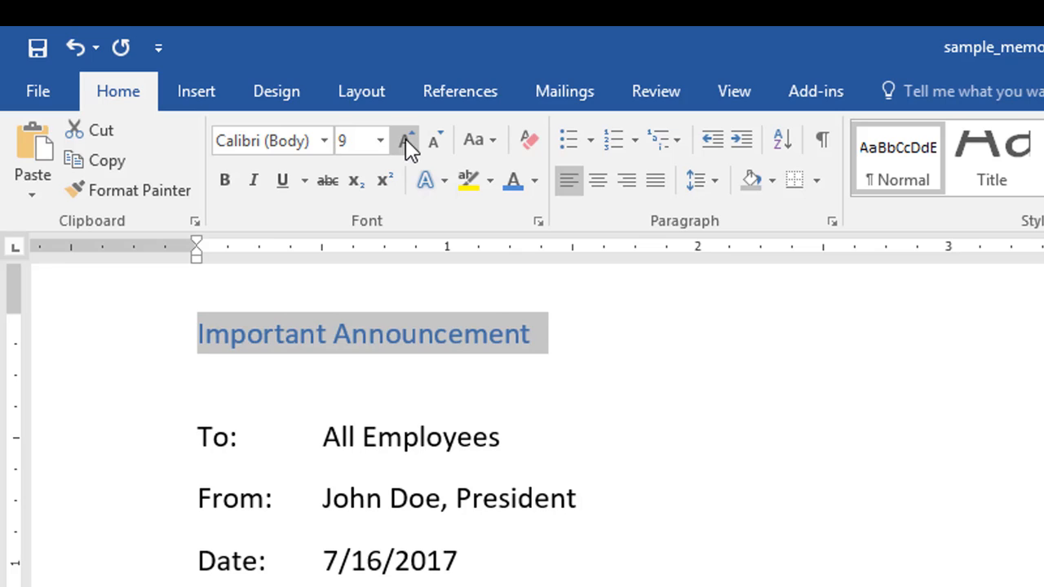
click(492, 143)
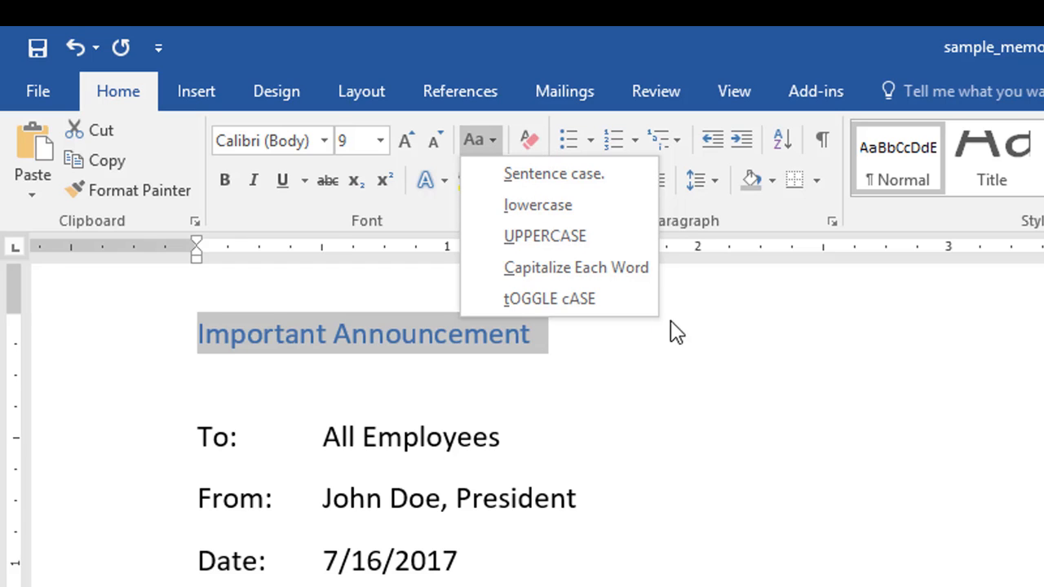
click(707, 315)
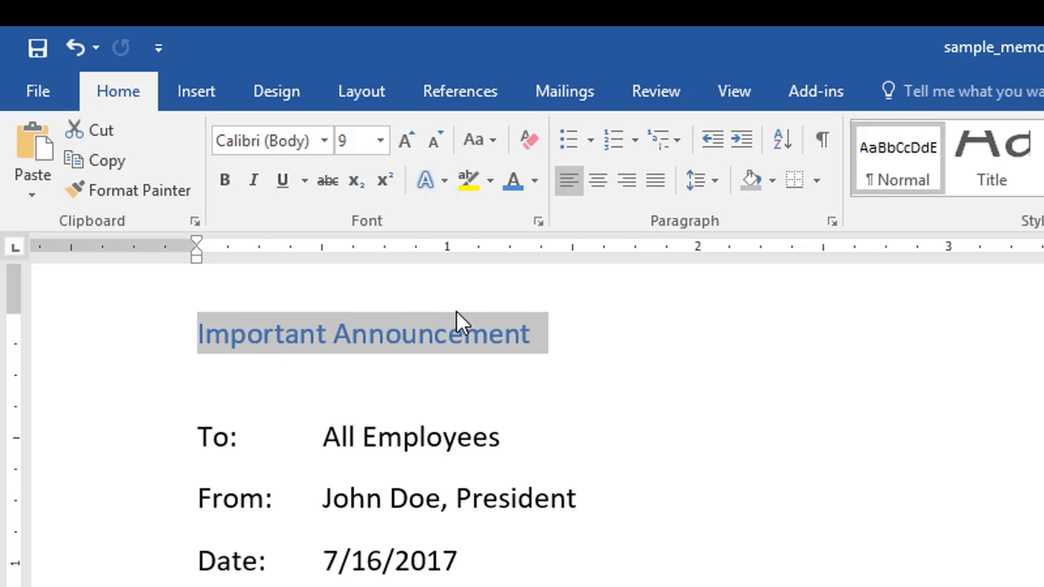
Step: Make the "Important Announcement" title bold and italic with a thick underline
click(225, 180)
click(253, 180)
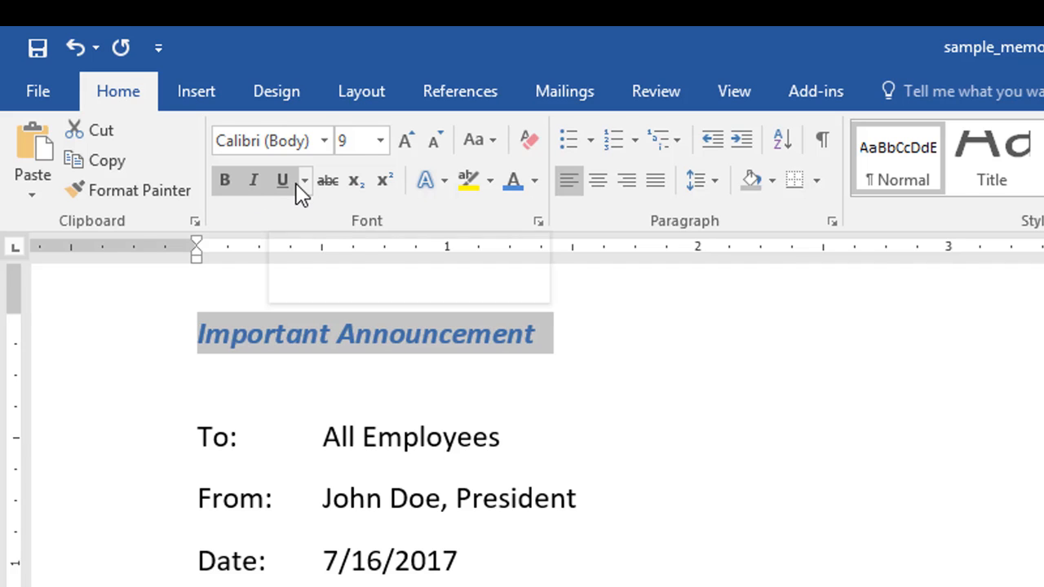
click(304, 180)
click(361, 287)
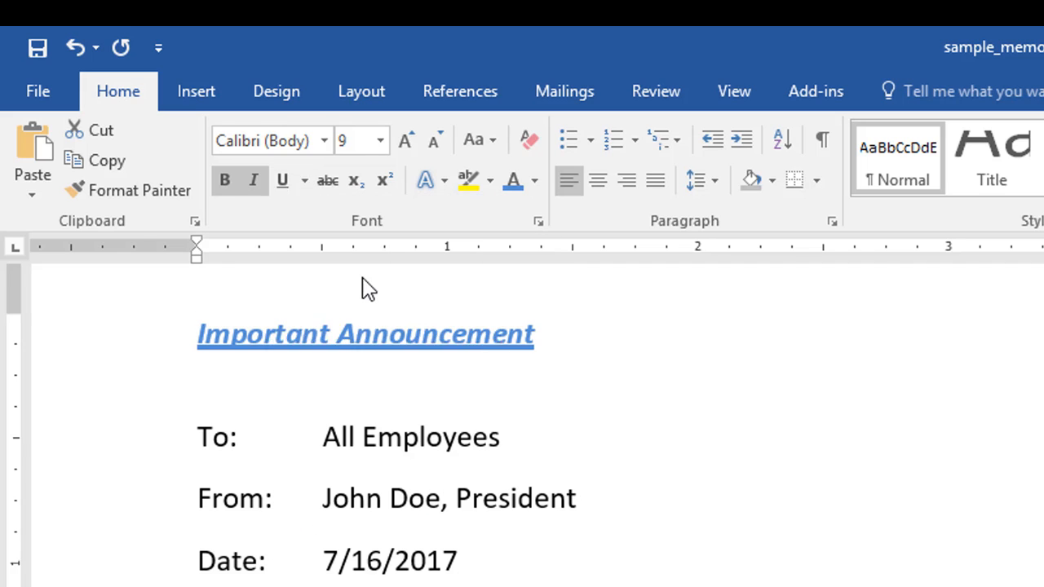
Step: Highlight the title in yellow, and clear all formatting from the reselected title line
click(470, 186)
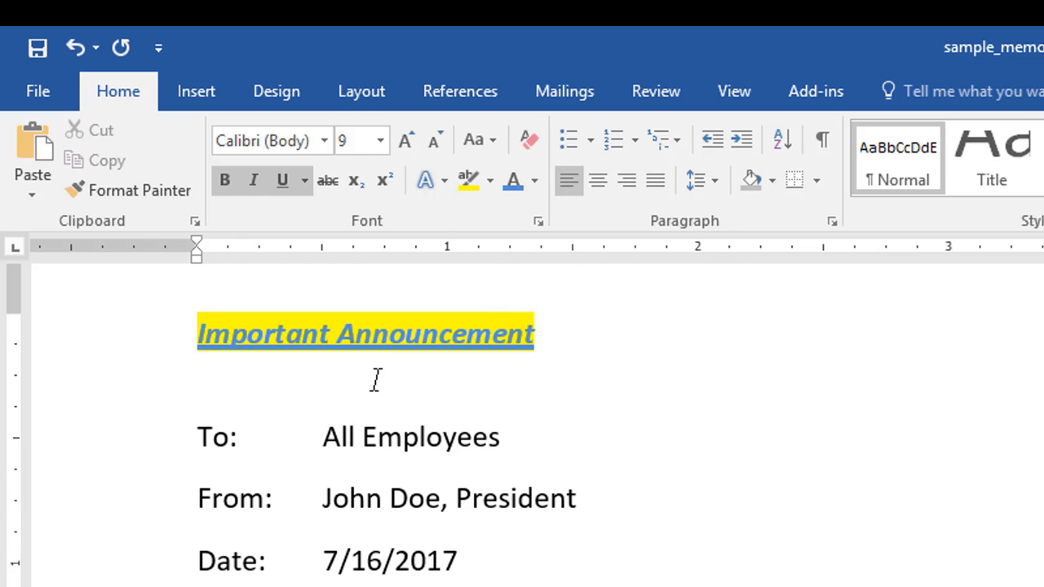
click(128, 341)
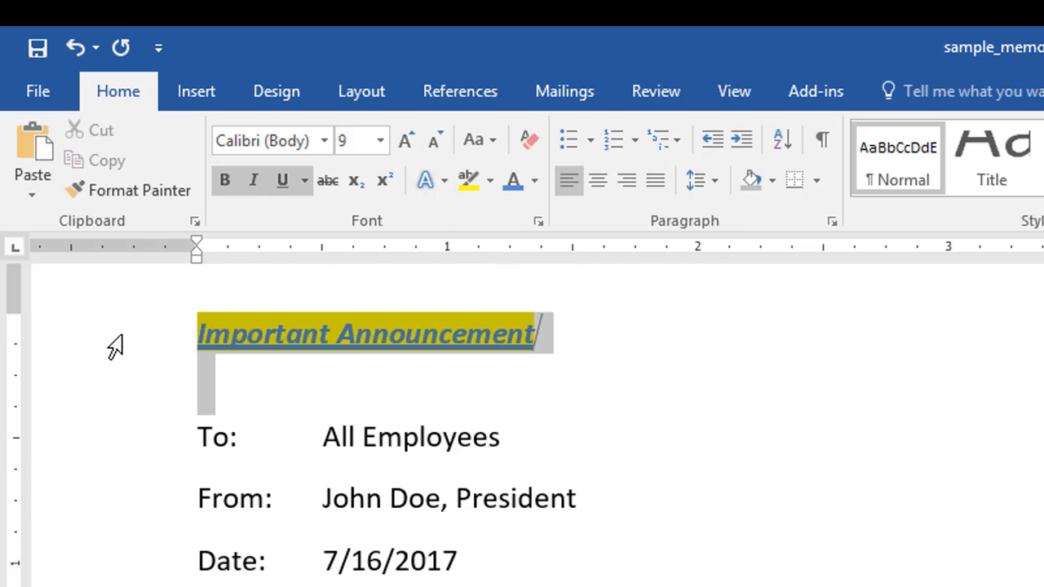
click(128, 347)
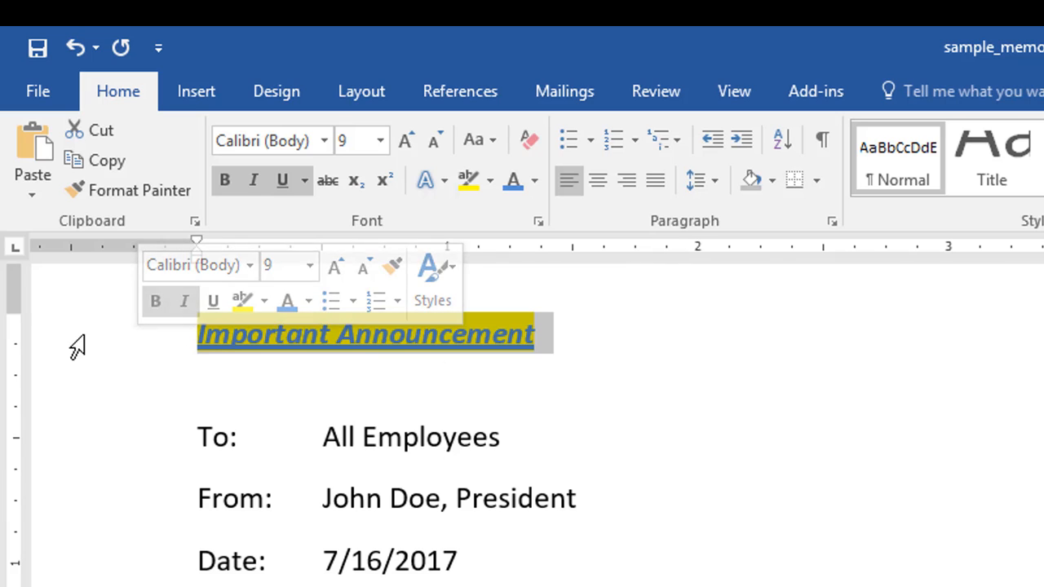
click(527, 138)
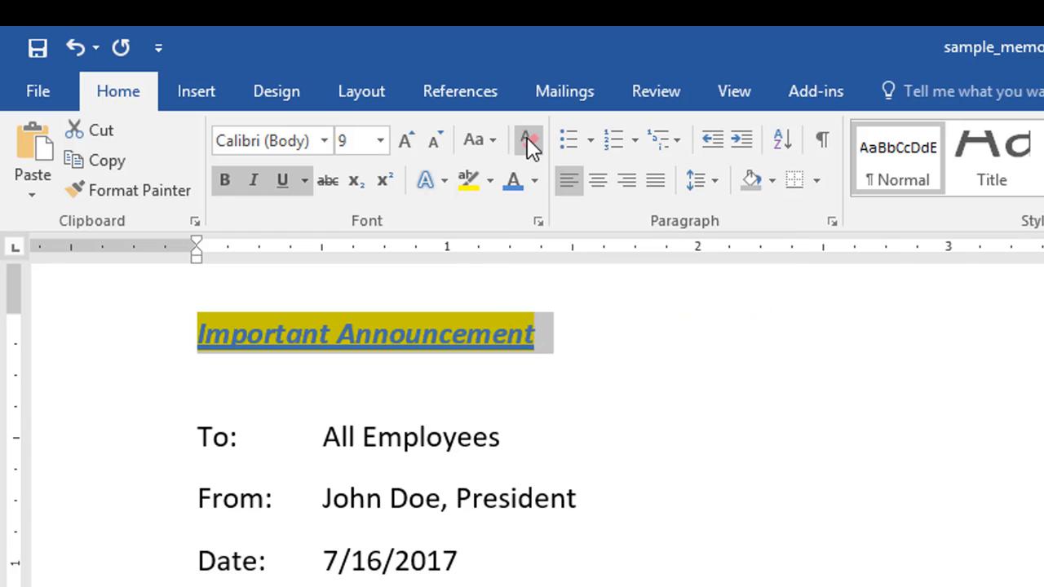
click(580, 336)
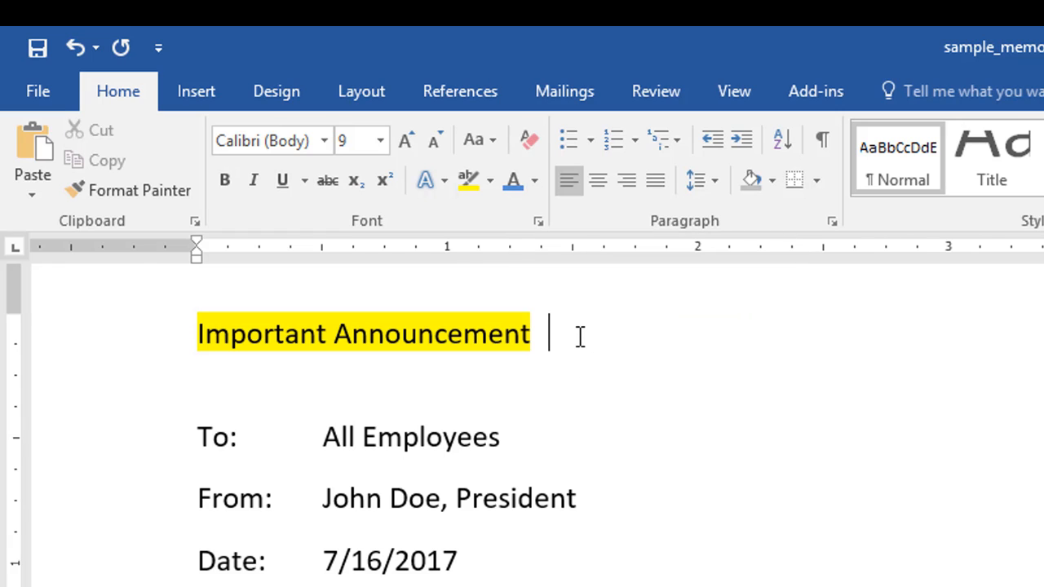
Step: Remove the yellow highlight from the "Important Announcement" title by setting it to No Color
click(89, 347)
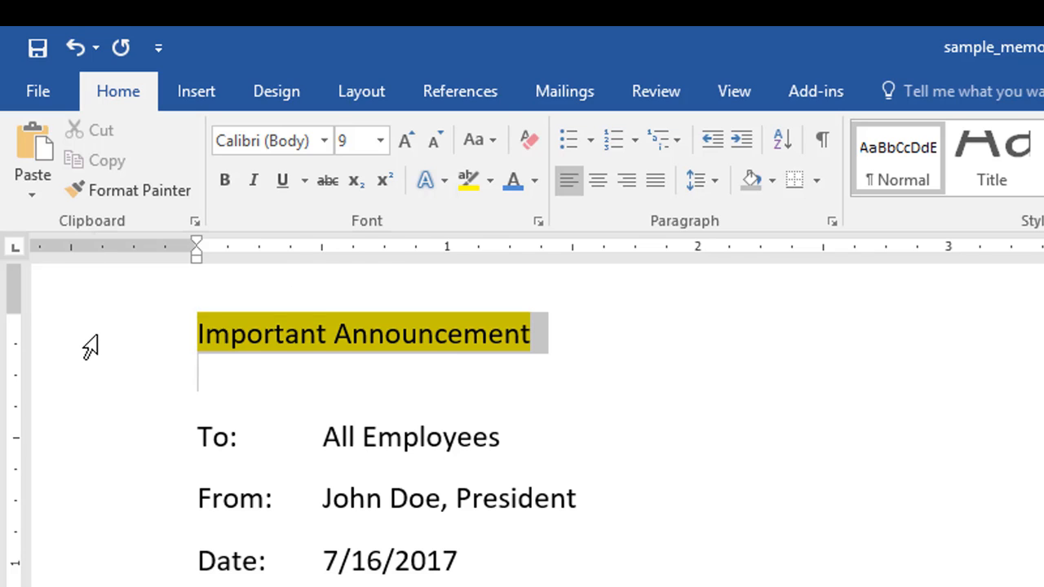
click(492, 183)
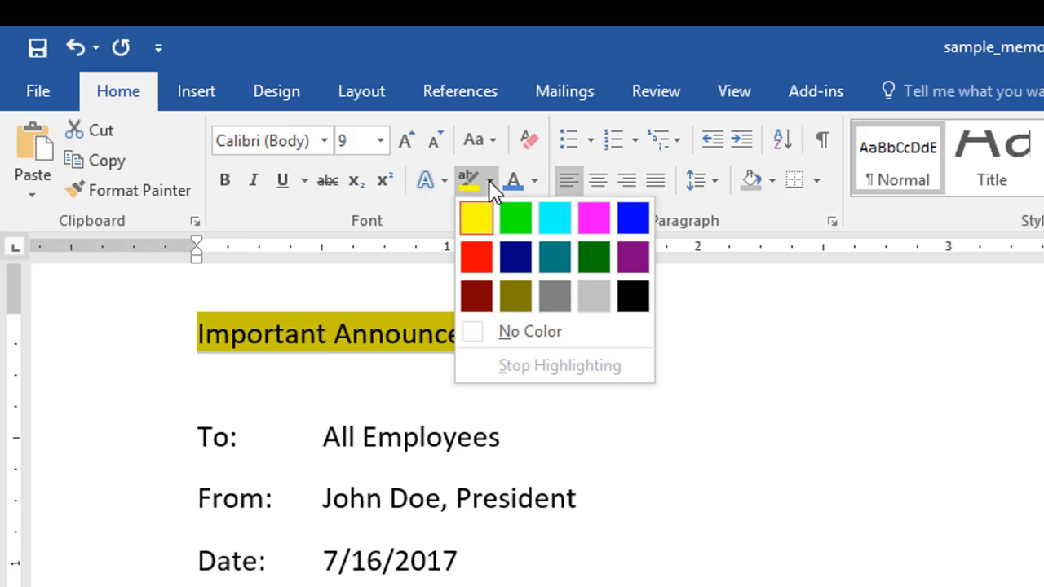
click(531, 330)
click(552, 351)
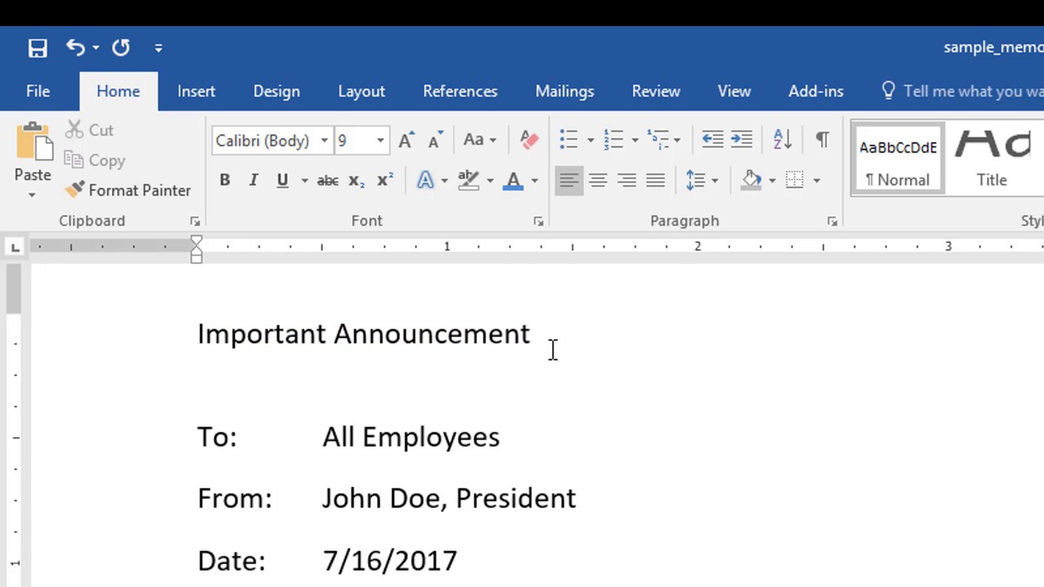
Step: Undo the highlight removal, the clearing of formatting and the yellow highlight on the title, and deselect it
key(ctrl+z)
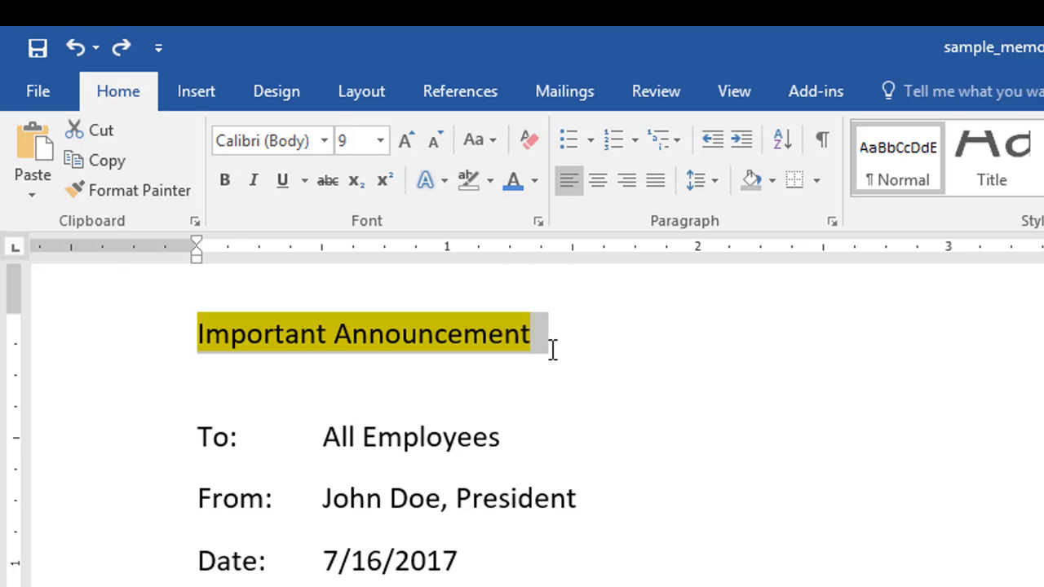
click(577, 368)
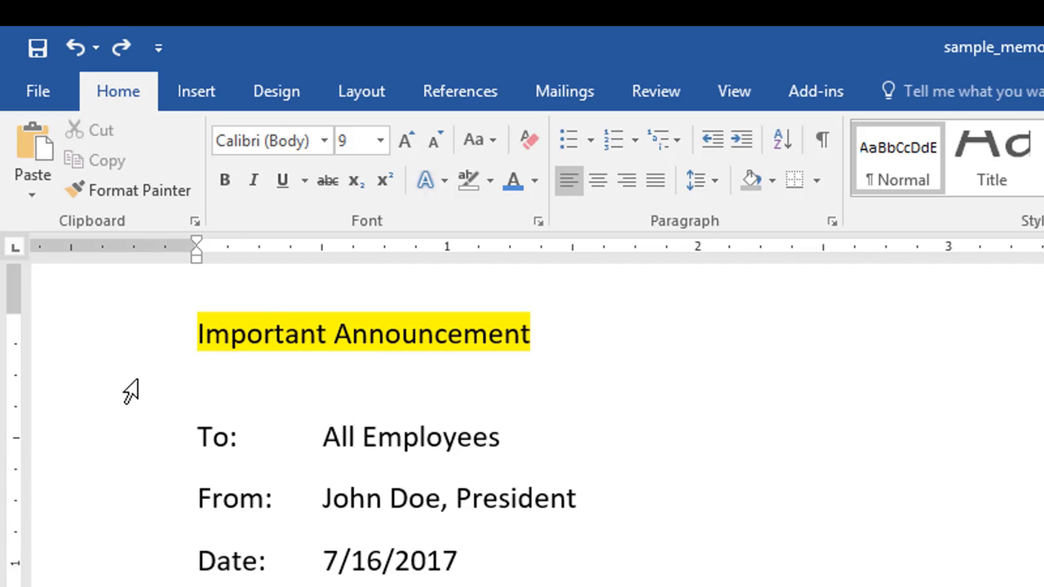
key(ctrl+z)
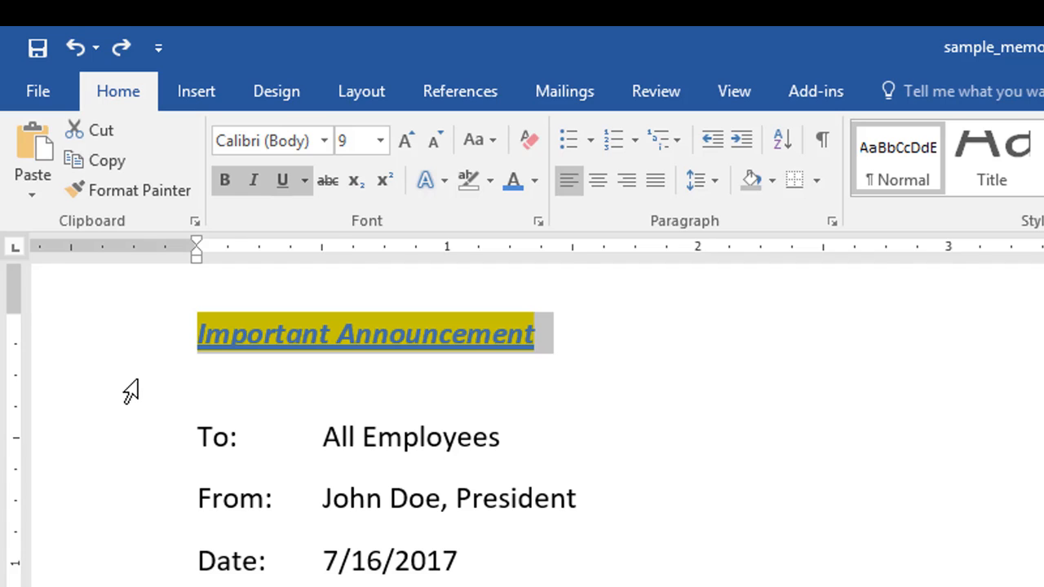
click(261, 410)
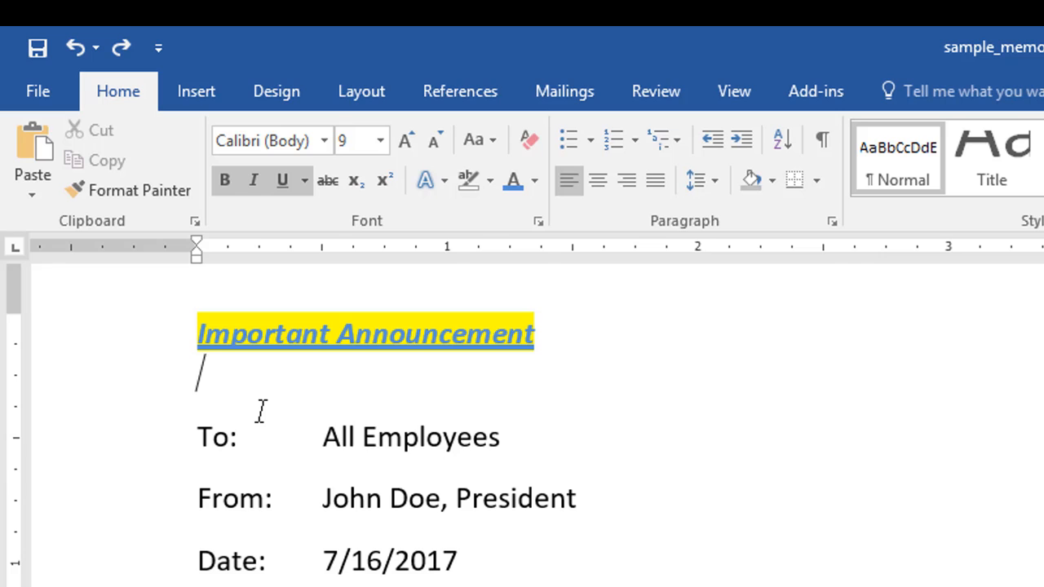
key(ctrl+z)
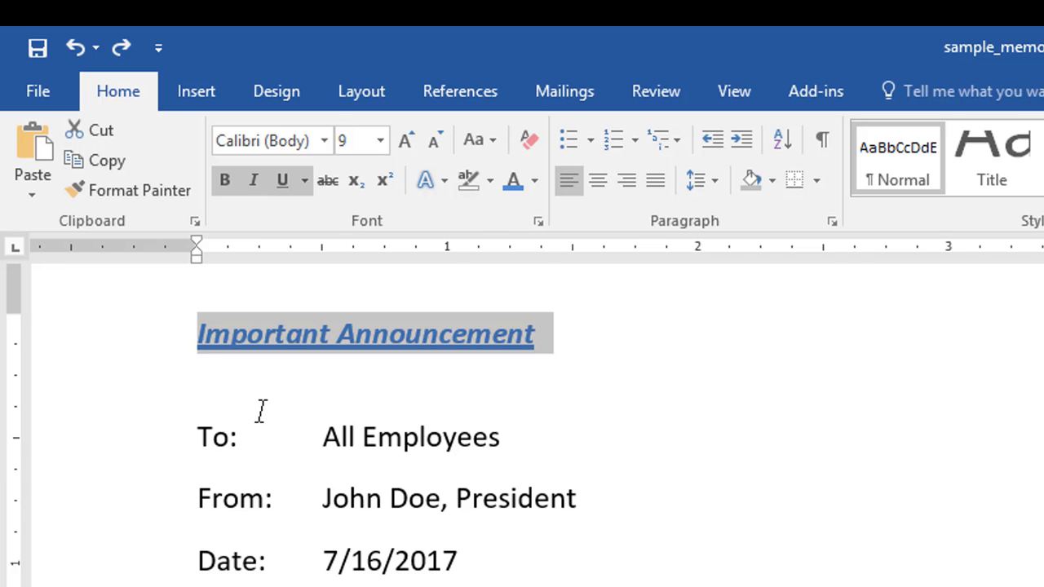
click(242, 358)
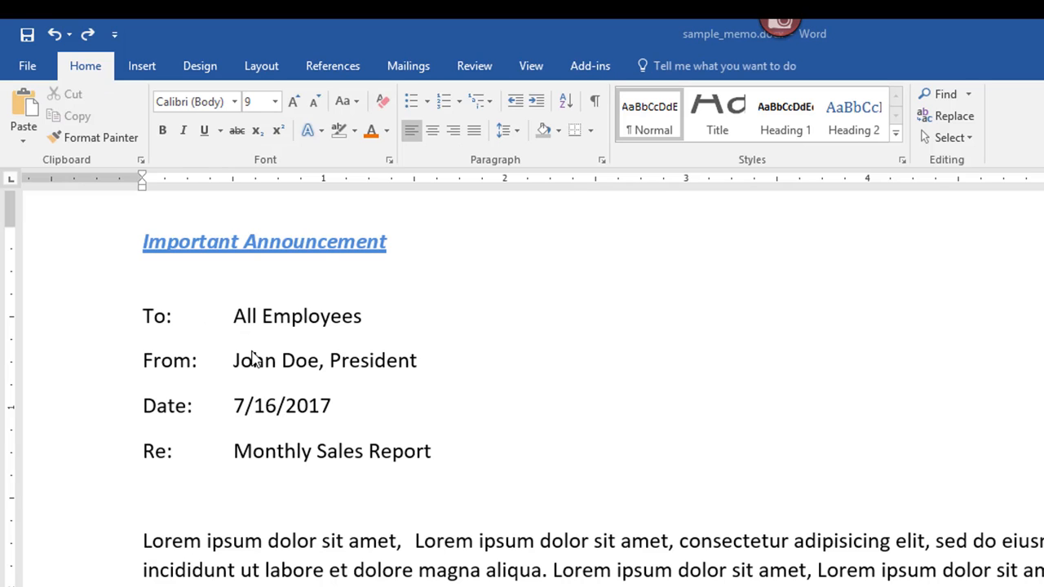
Step: Select the text "Monthly Sales Report" in the Re line
drag(234, 455, 417, 467)
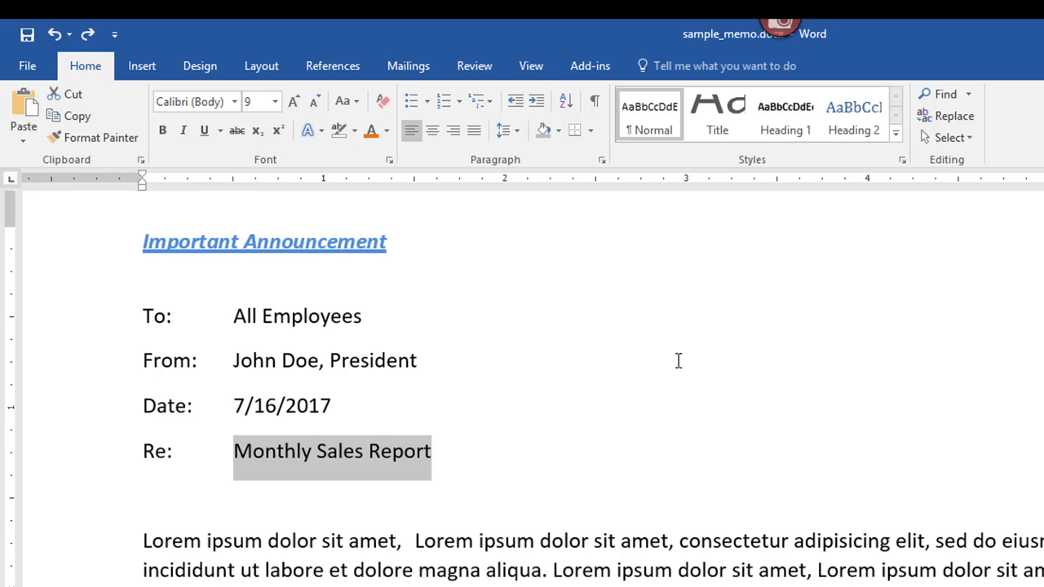
click(451, 468)
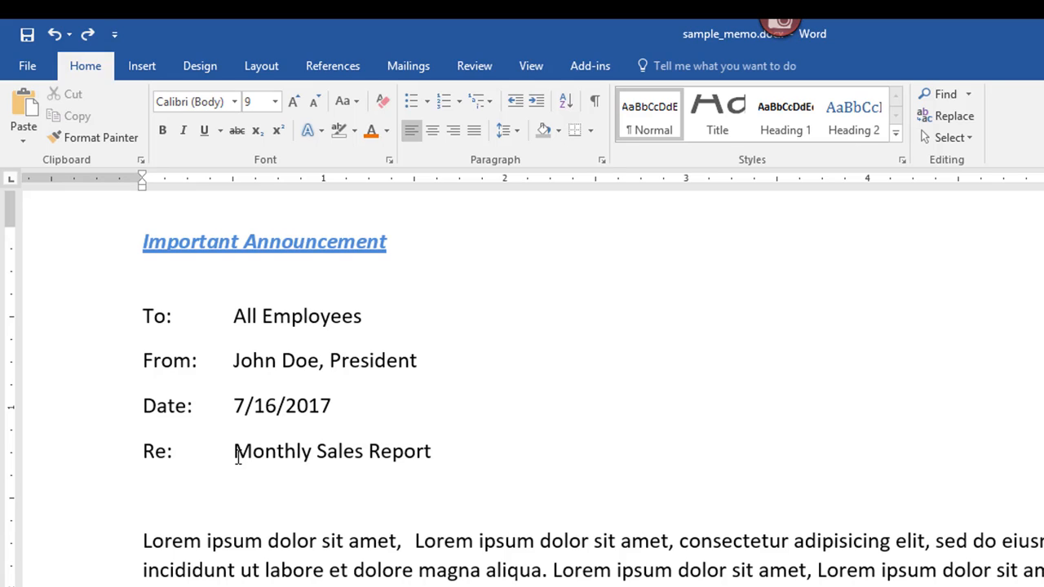
drag(238, 457, 427, 451)
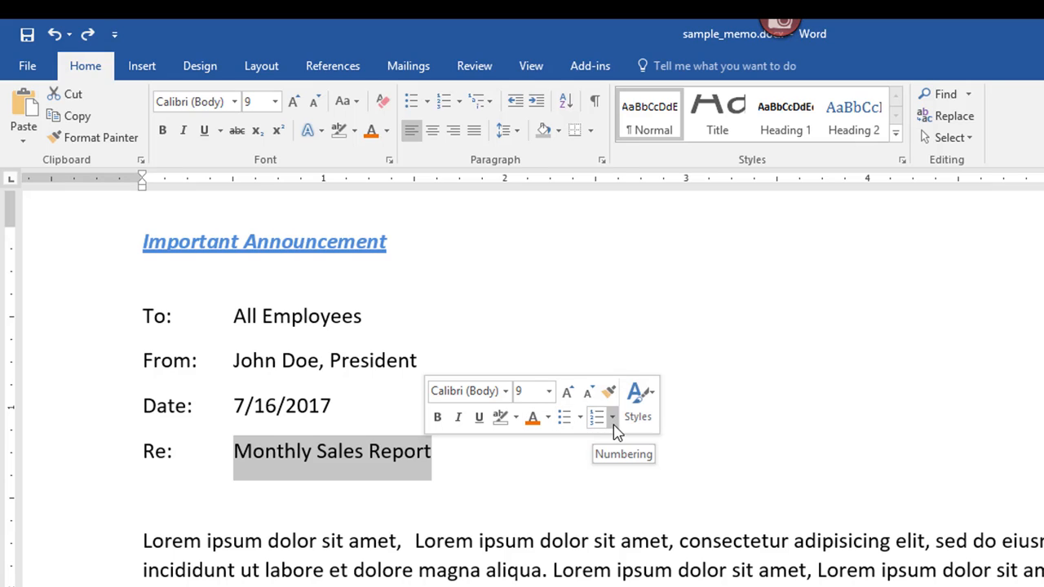
Step: Open the Font dialog for the selected "Monthly Sales Report" text, close it without changes, and open it again
right_click(377, 456)
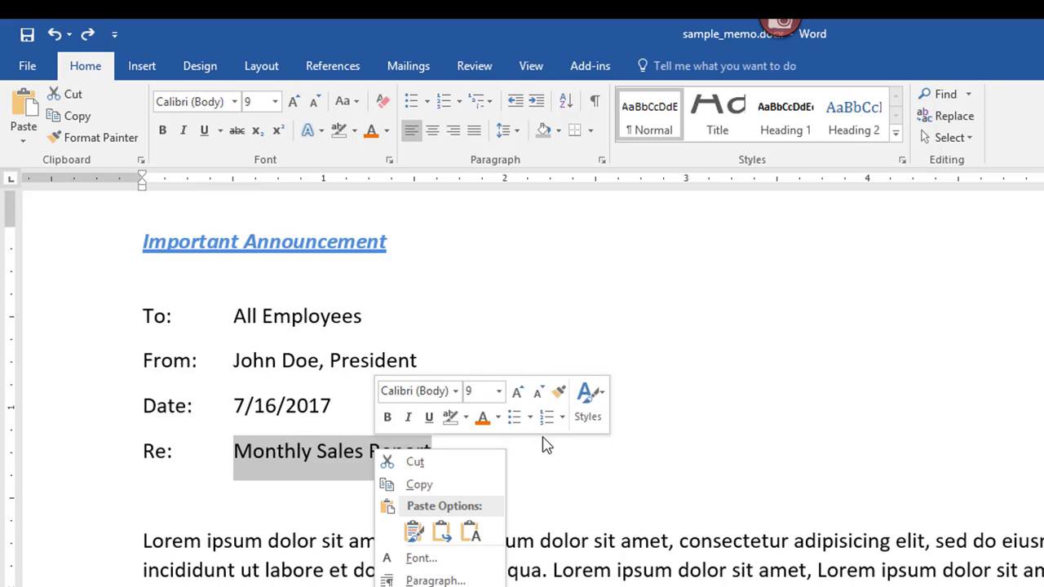
click(470, 532)
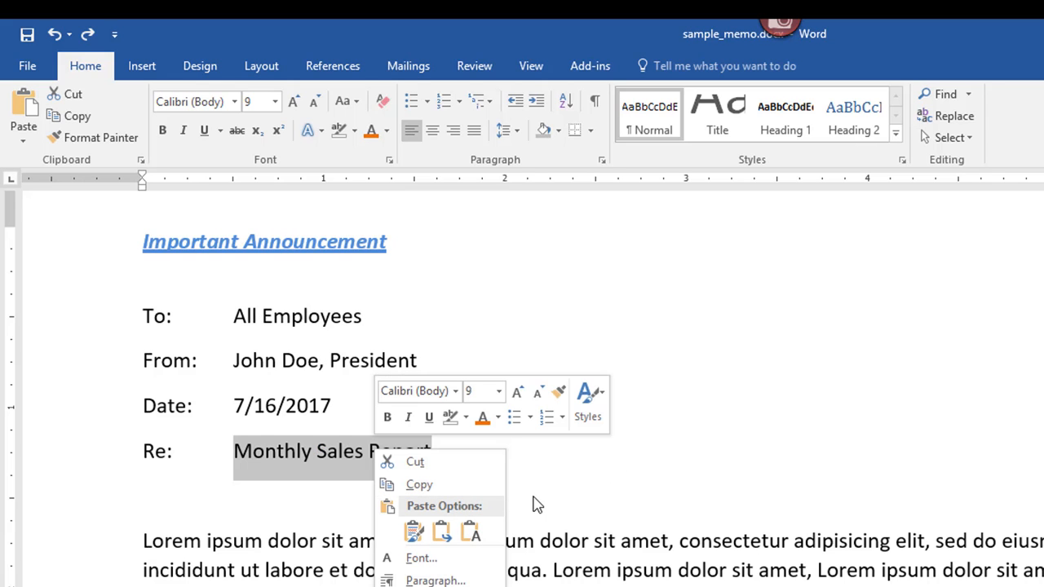
click(421, 559)
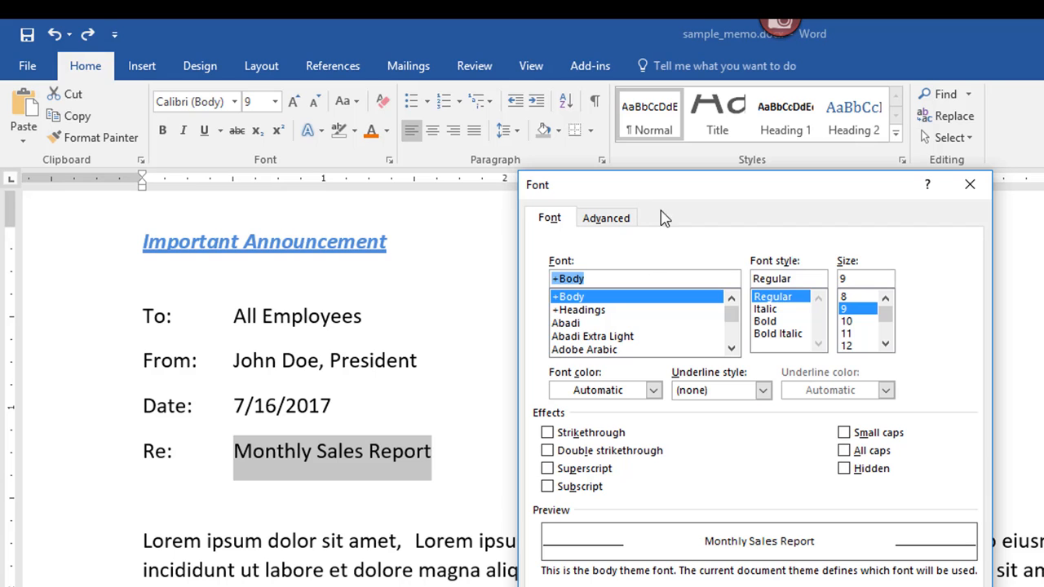
key(Escape)
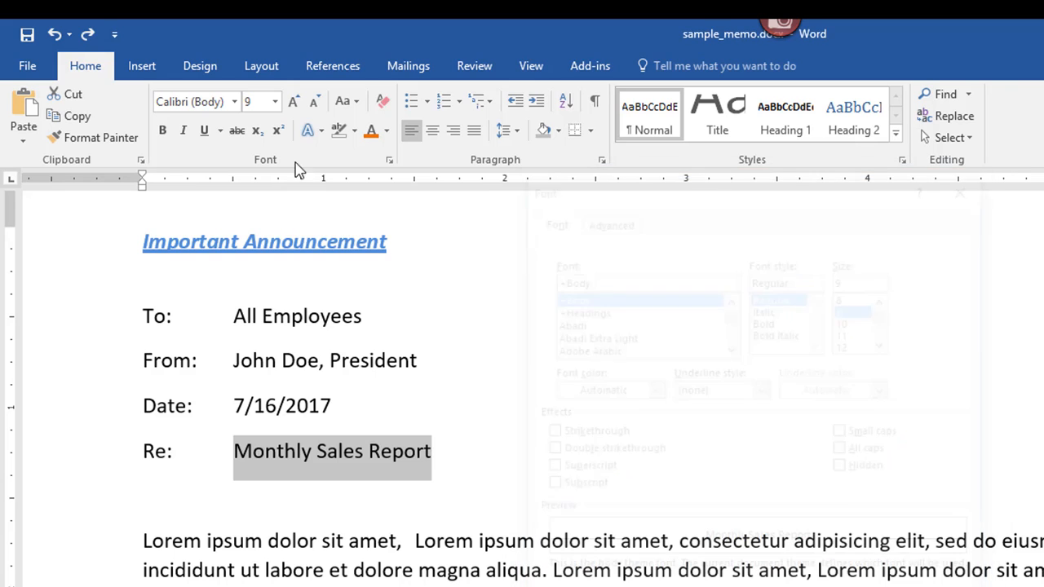
click(391, 163)
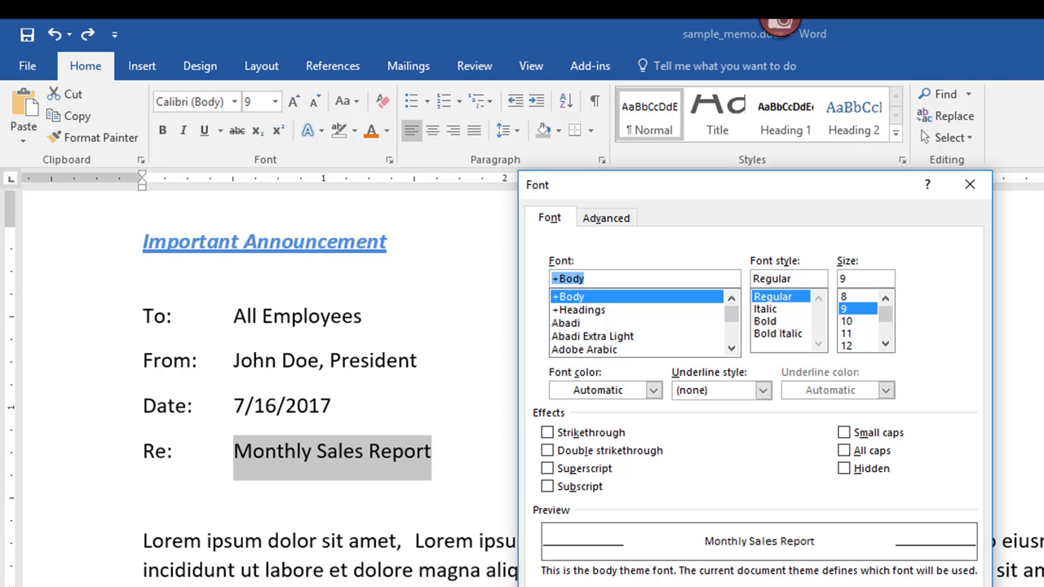
Step: Close the Font dialog without changes and briefly view the context formatting options for the selected "Monthly Sales Report" text
key(Escape)
right_click(381, 465)
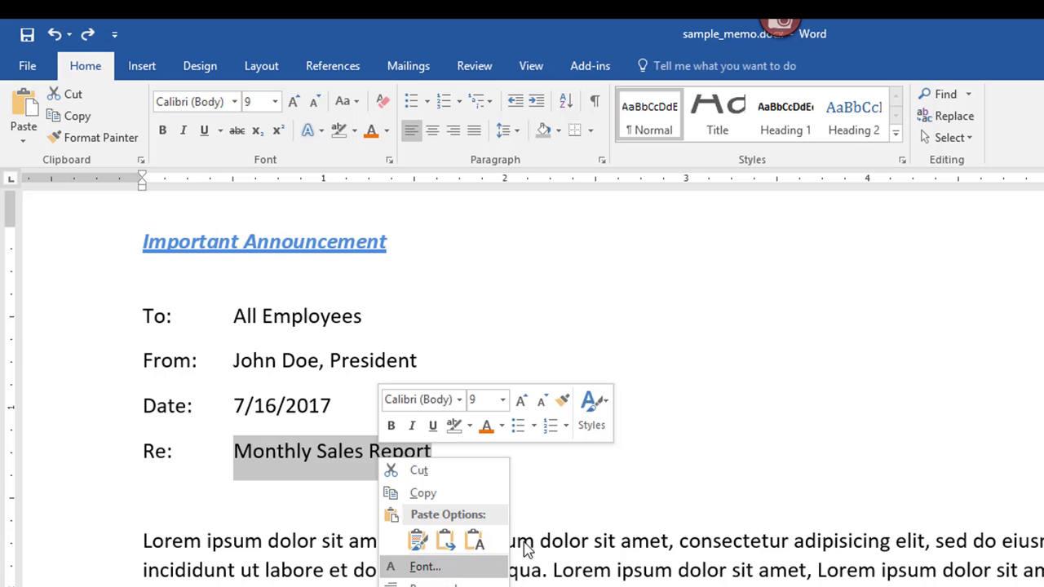
key(Escape)
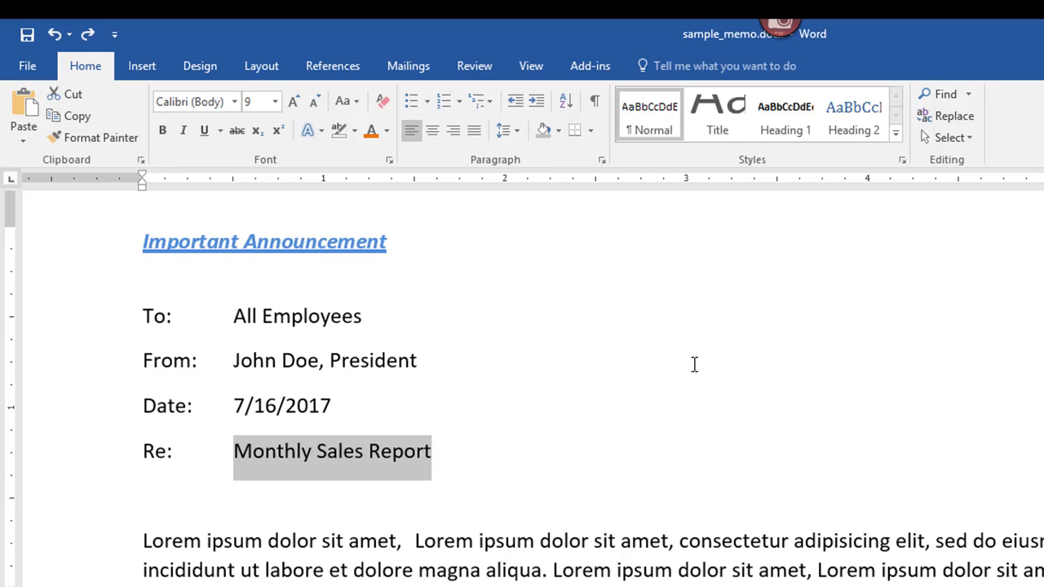
click(284, 503)
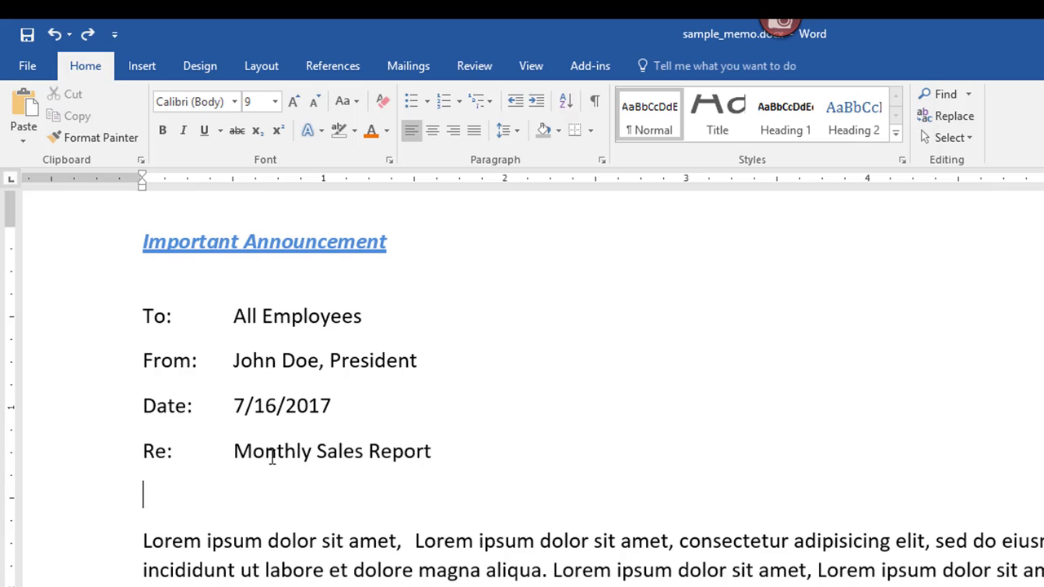
Step: Make the text "Monthly Sales Report" in the Re line bold, italic and underlined, and deselect it
drag(235, 451, 437, 453)
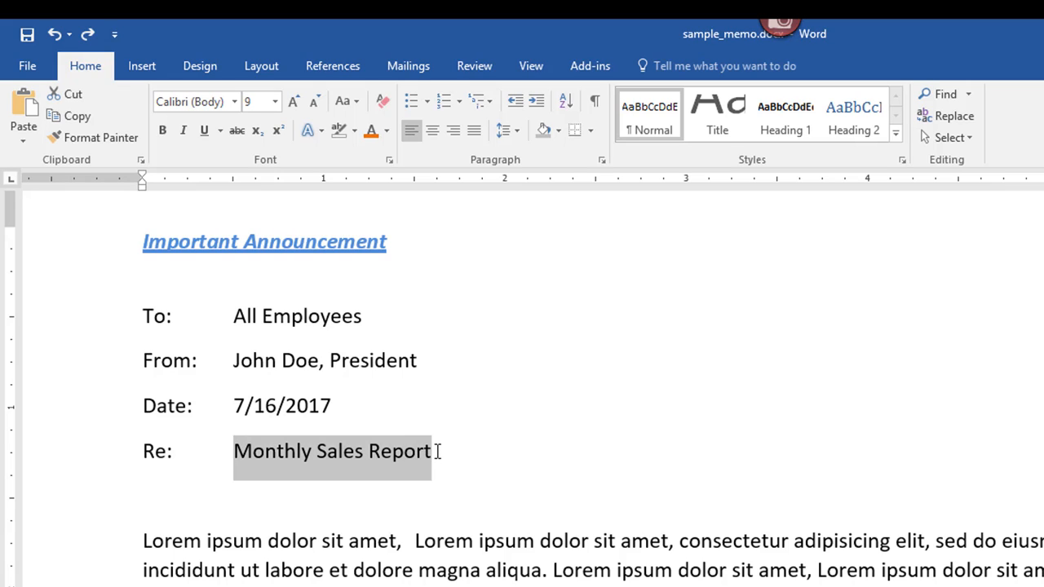
key(ctrl+b)
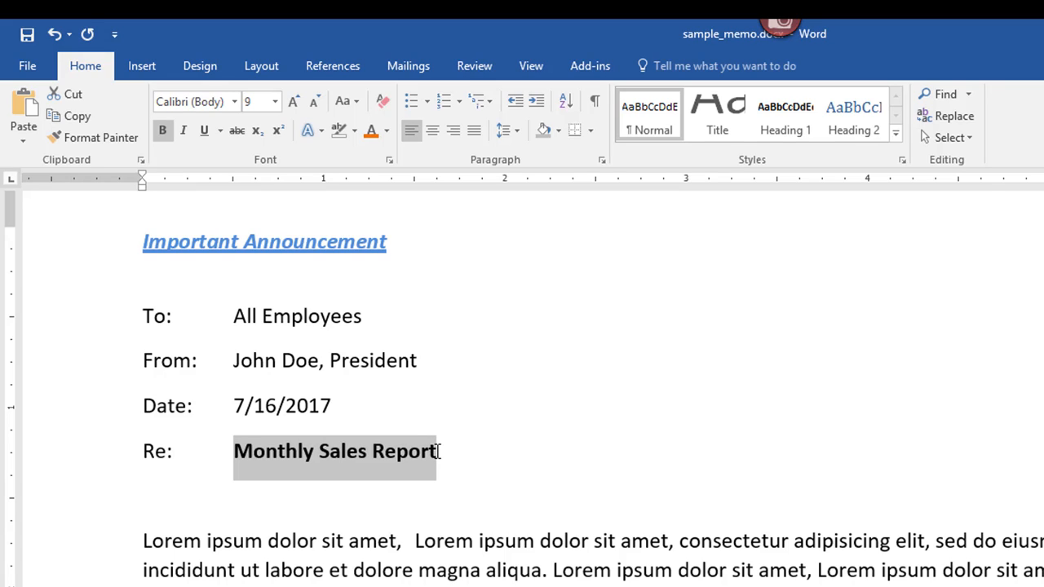
key(ctrl+i)
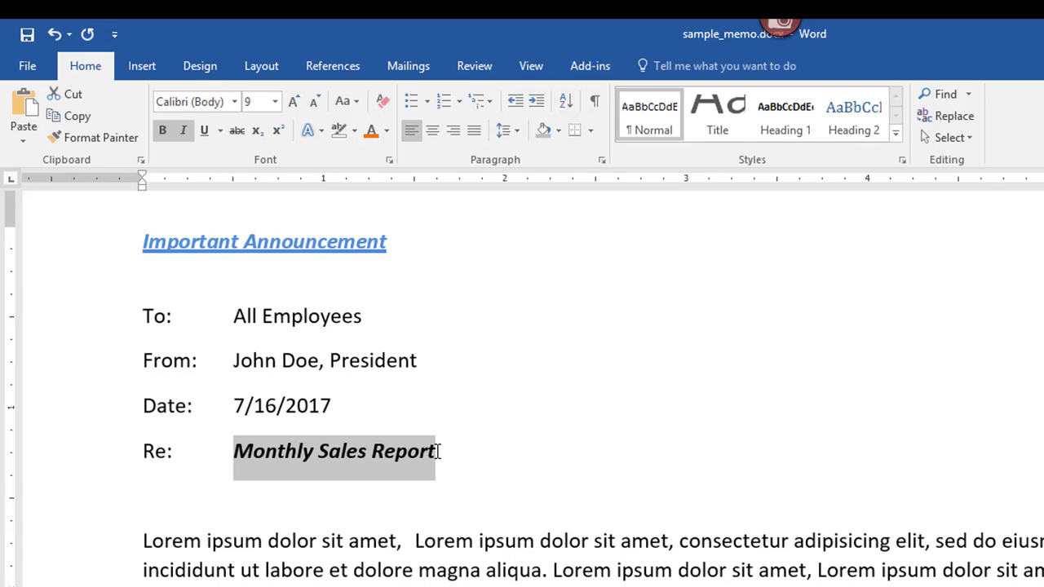
key(ctrl+u)
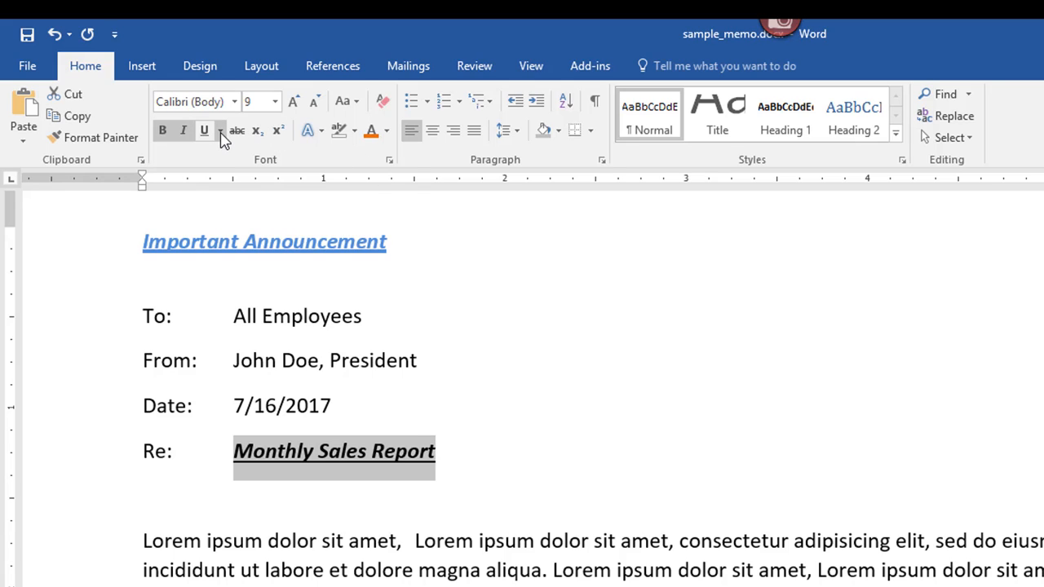
click(441, 451)
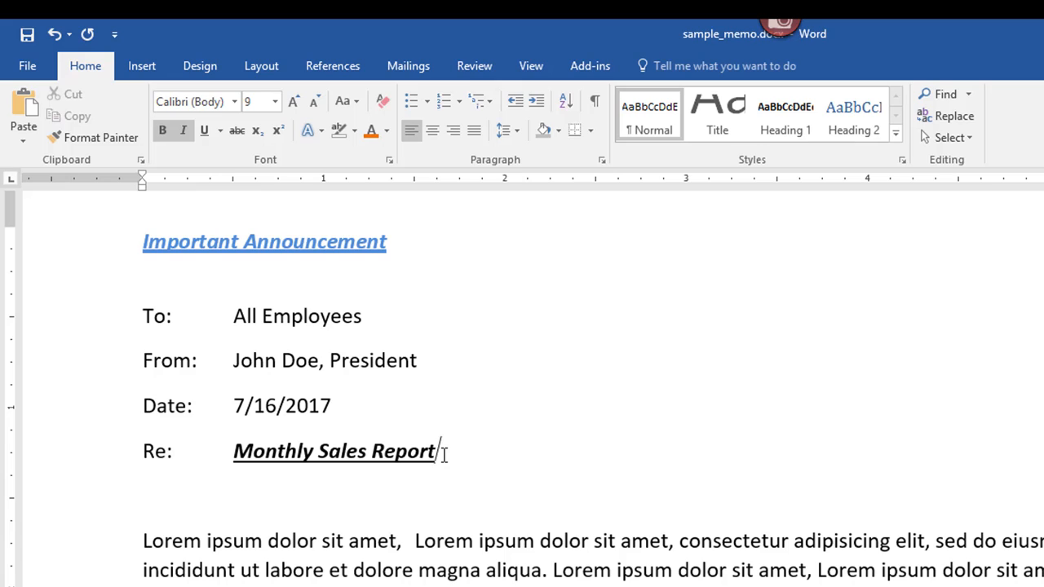